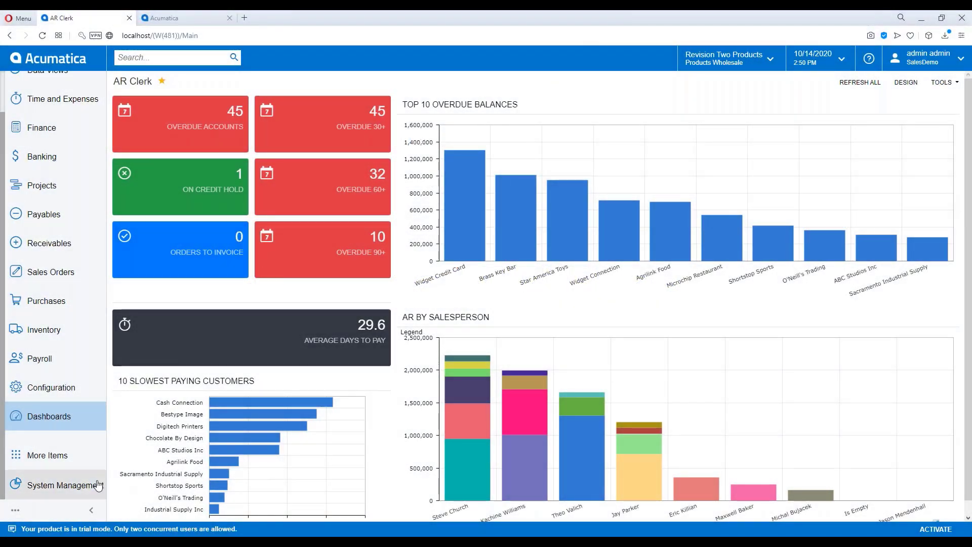
Step: Create wiki ID WikiHelp named Help Wiki in the Quick Guides section, checking the form's help
left_click(84, 486)
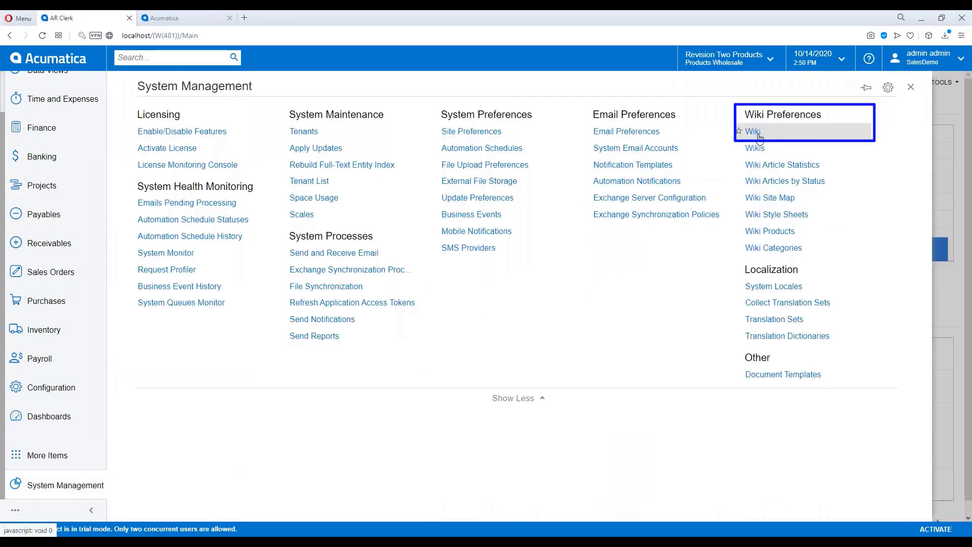
left_click(758, 134)
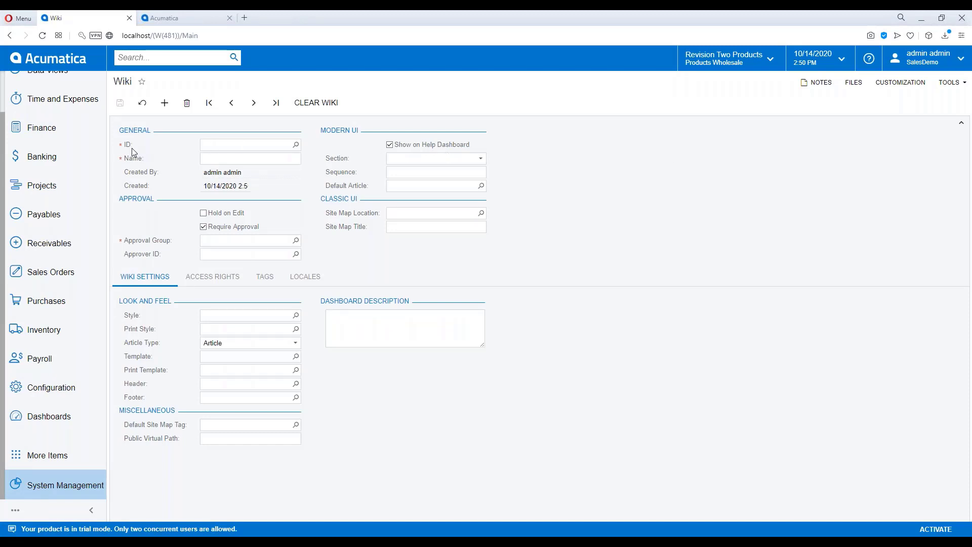
left_click(232, 145)
type("WikiHelp")
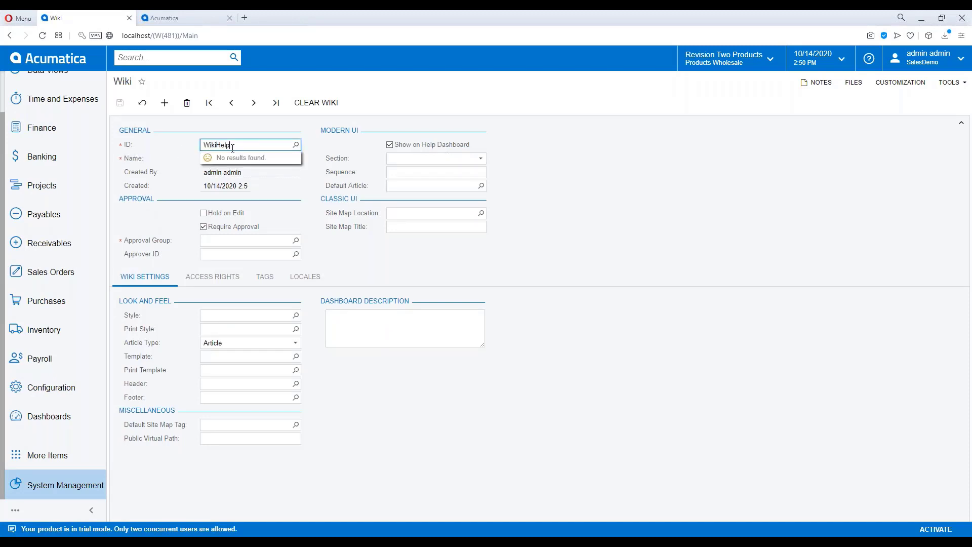
key("Tab")
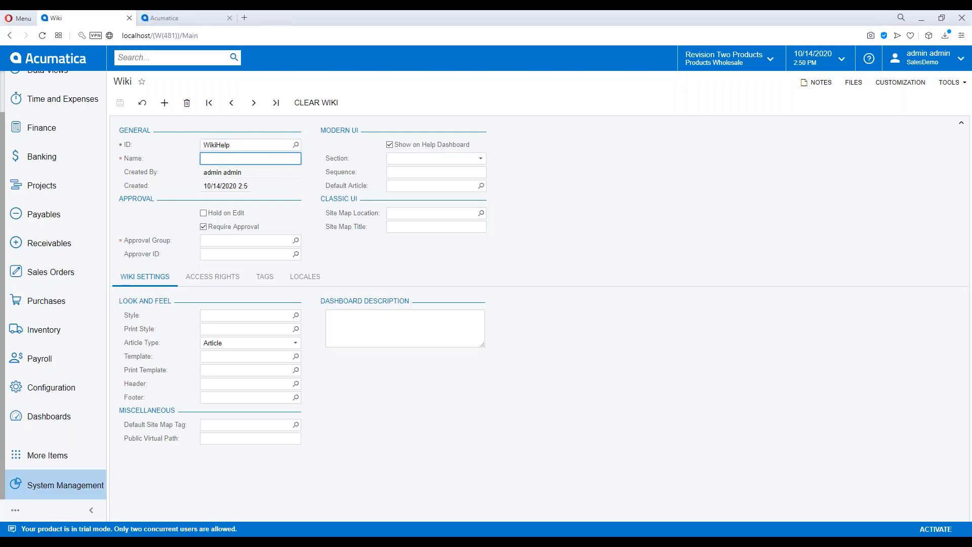
type("Help Wiki")
left_click(449, 160)
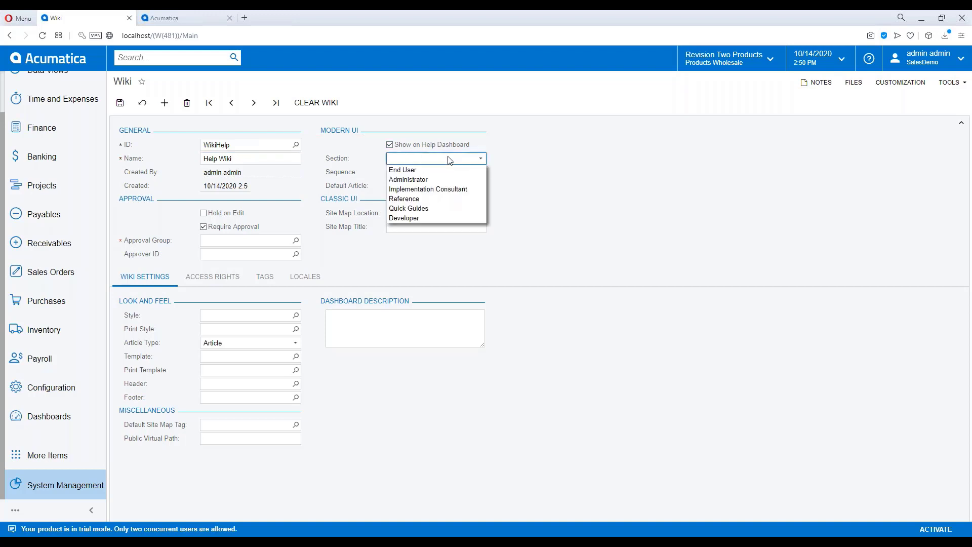
left_click(434, 209)
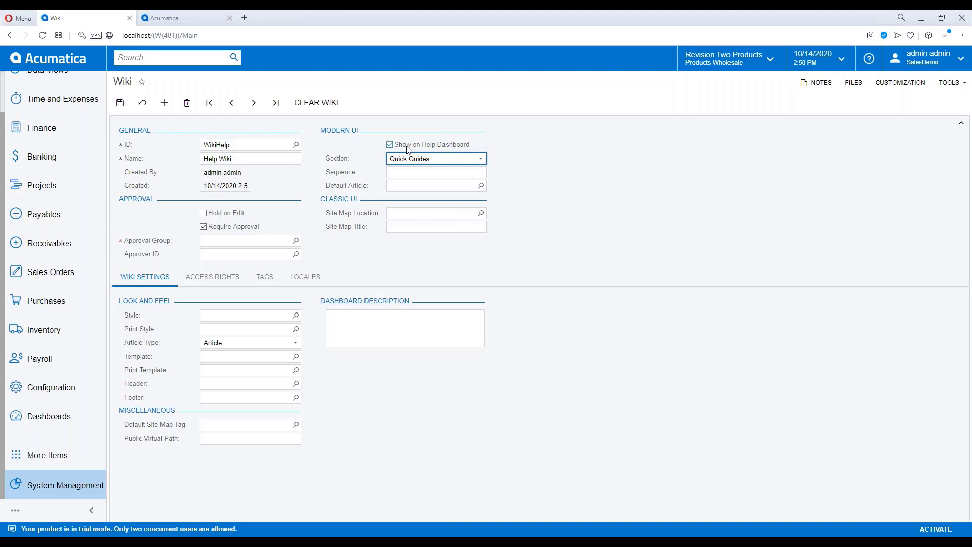
left_click(872, 62)
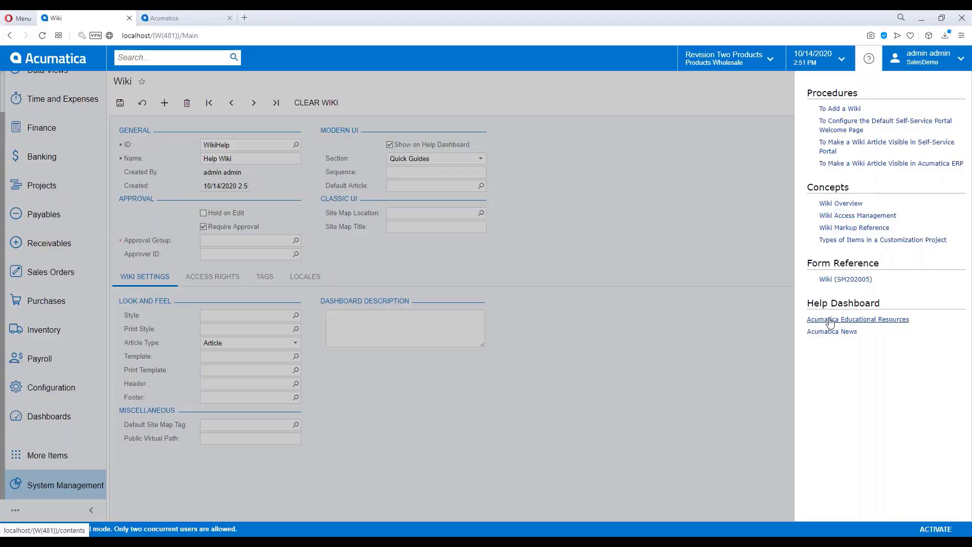
left_click(867, 60)
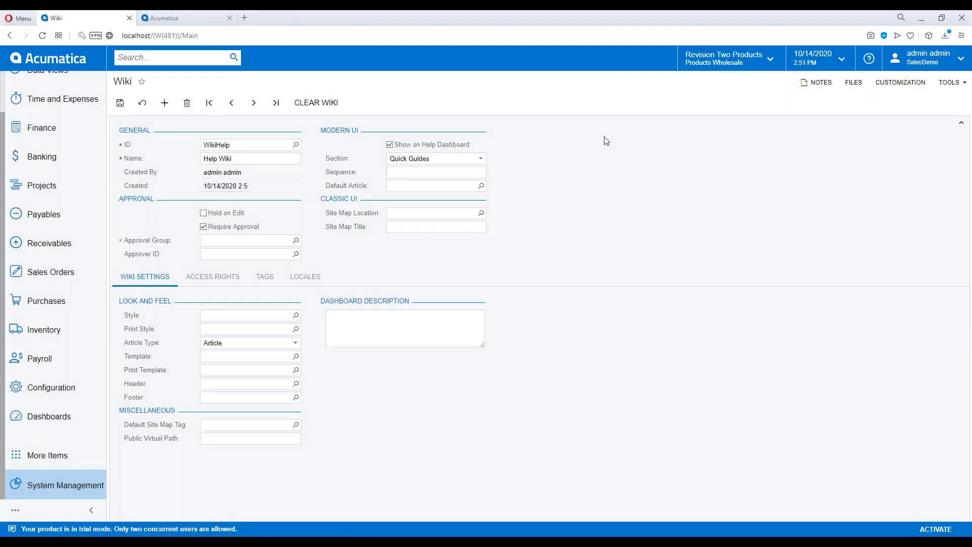
Step: Set Help Wiki's sequence to 1, its site map location to Help, and clear Require Approval
left_click(404, 173)
type("1")
left_click(530, 187)
left_click(481, 213)
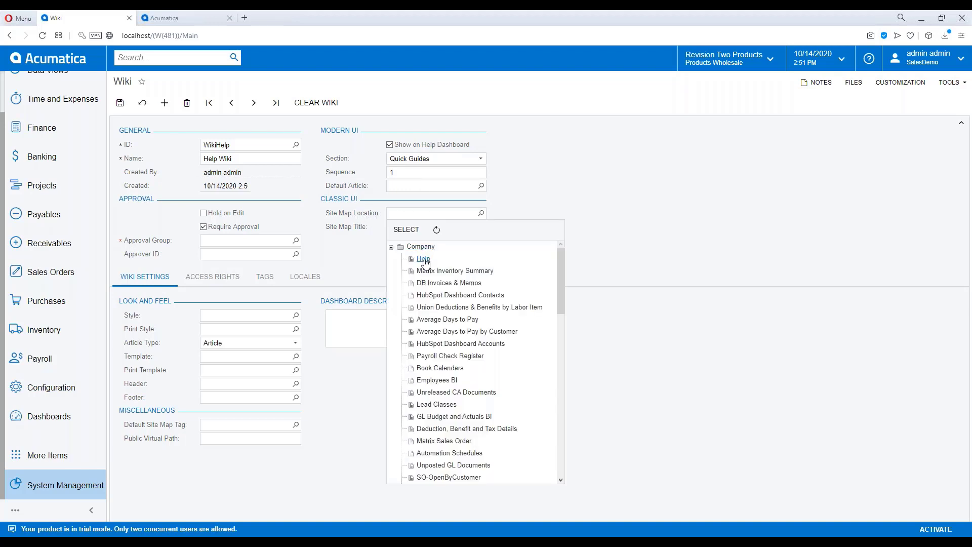
left_click(423, 259)
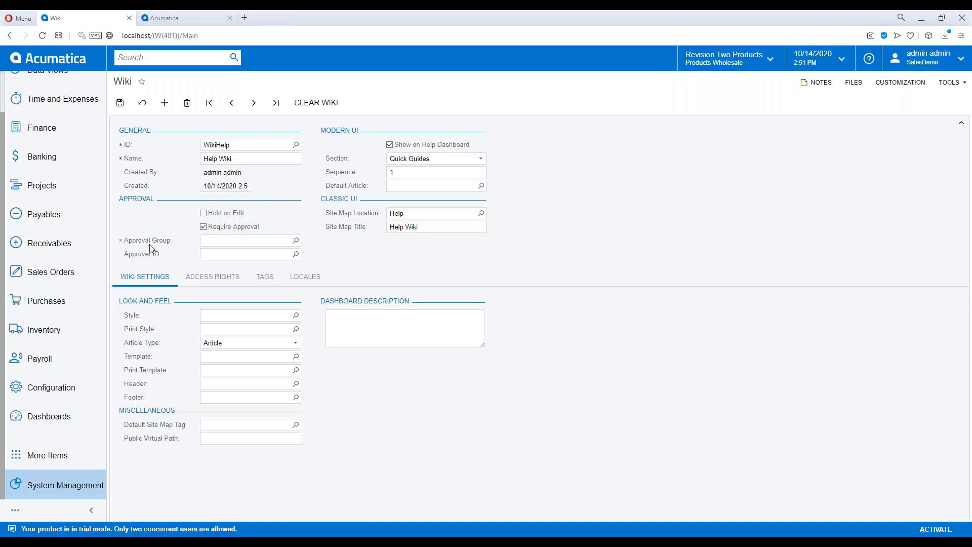
left_click(215, 228)
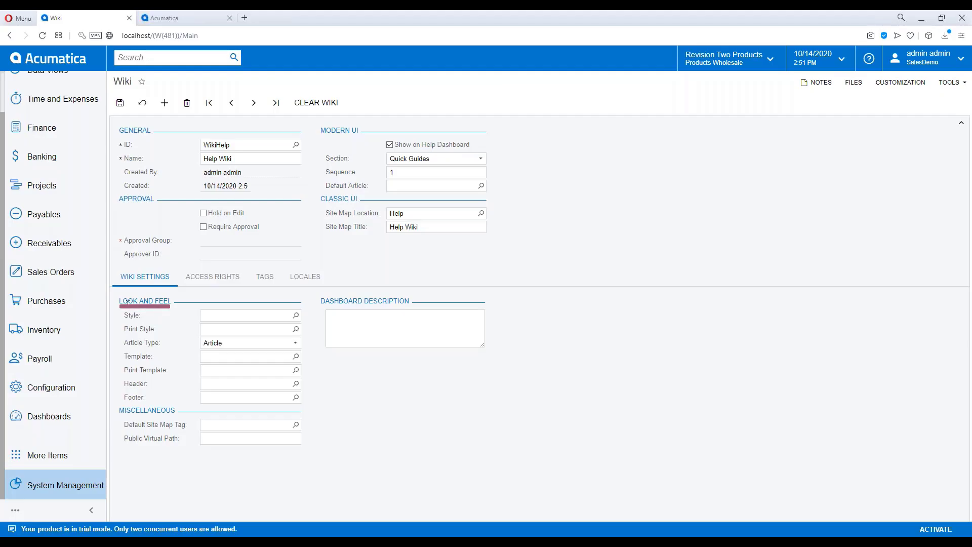
left_click(296, 315)
left_click_drag(272, 330, 407, 278)
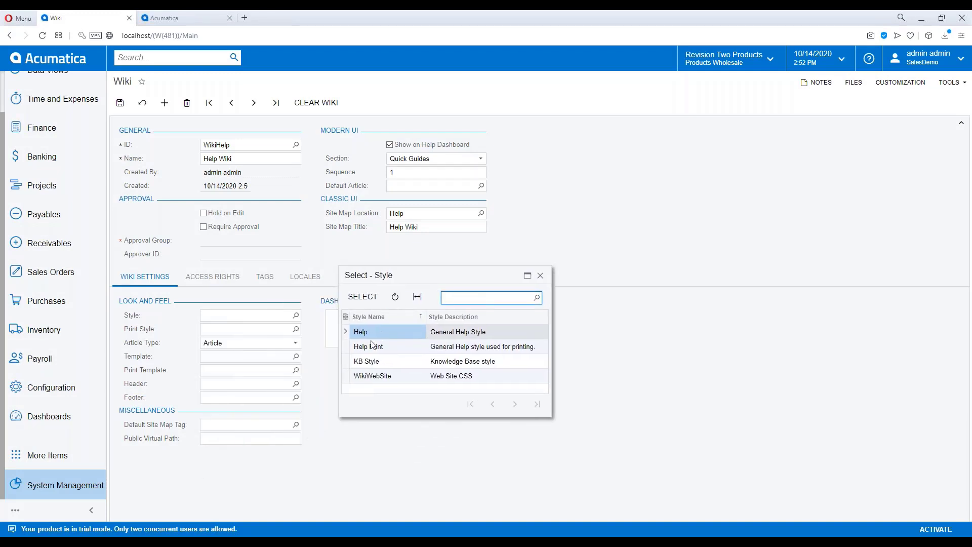
Step: Use Help as style and print style, keep Article type, and describe it as 'Wiki Help Guide'
double_click(456, 333)
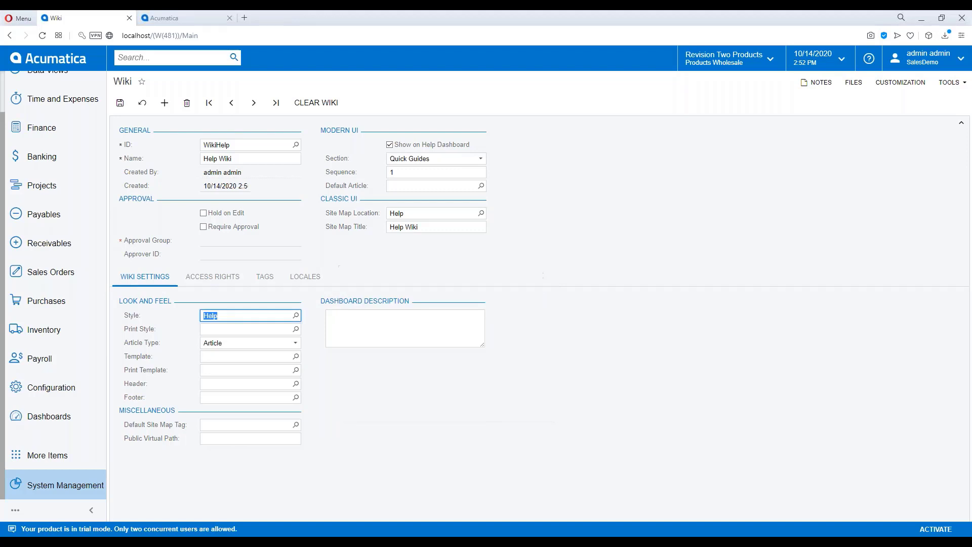
left_click(295, 328)
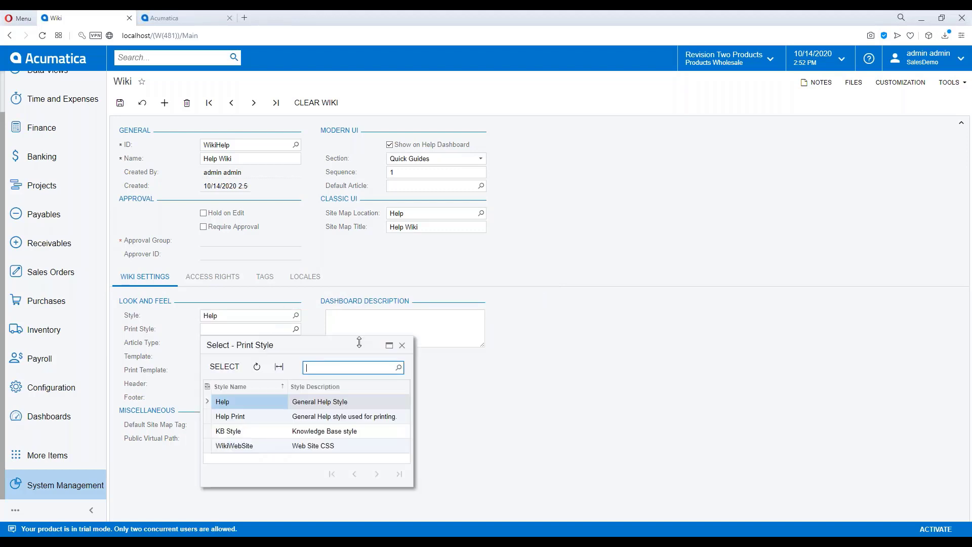
double_click(268, 403)
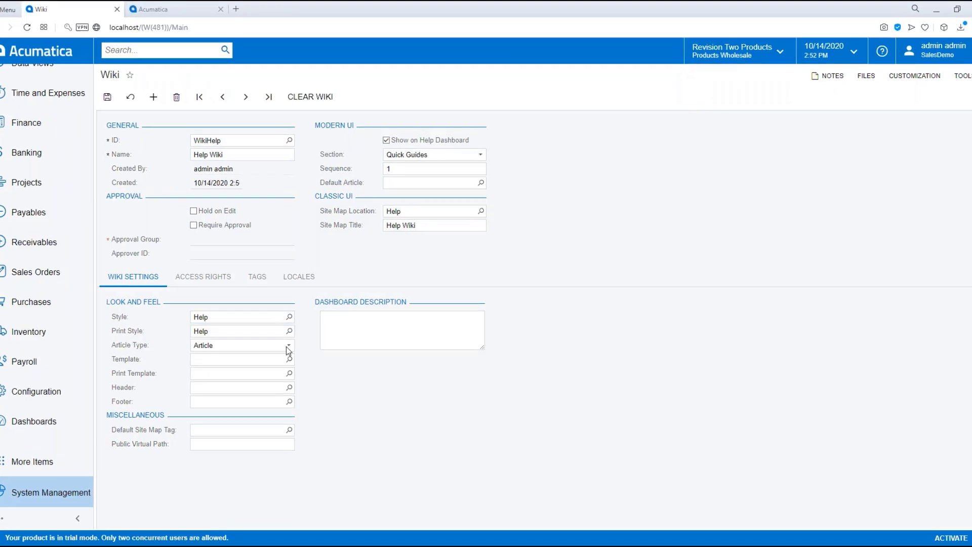
left_click(287, 346)
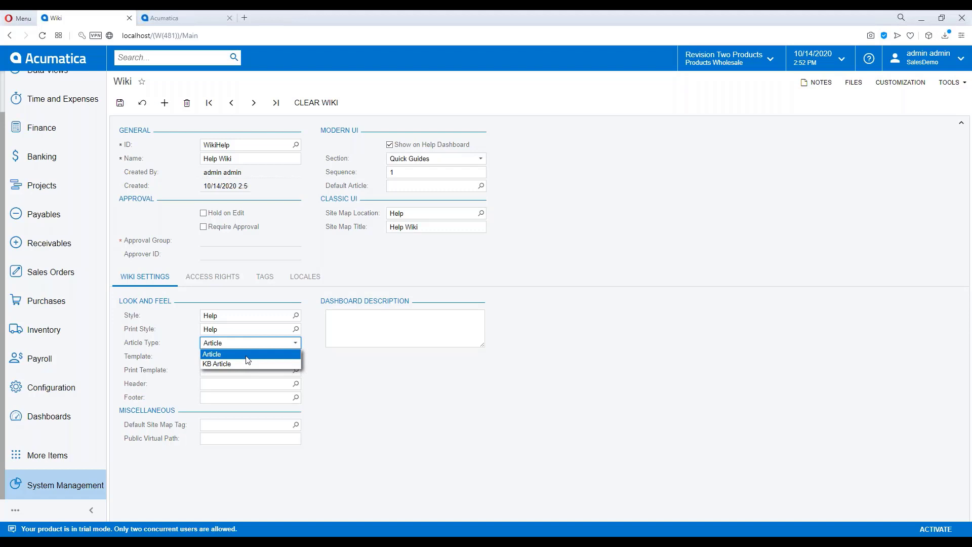
left_click(246, 356)
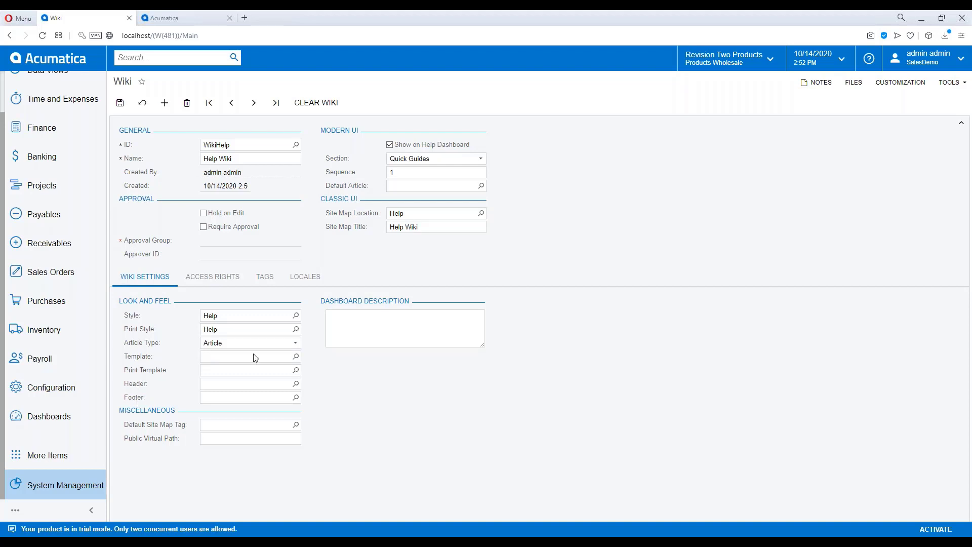
left_click(349, 318)
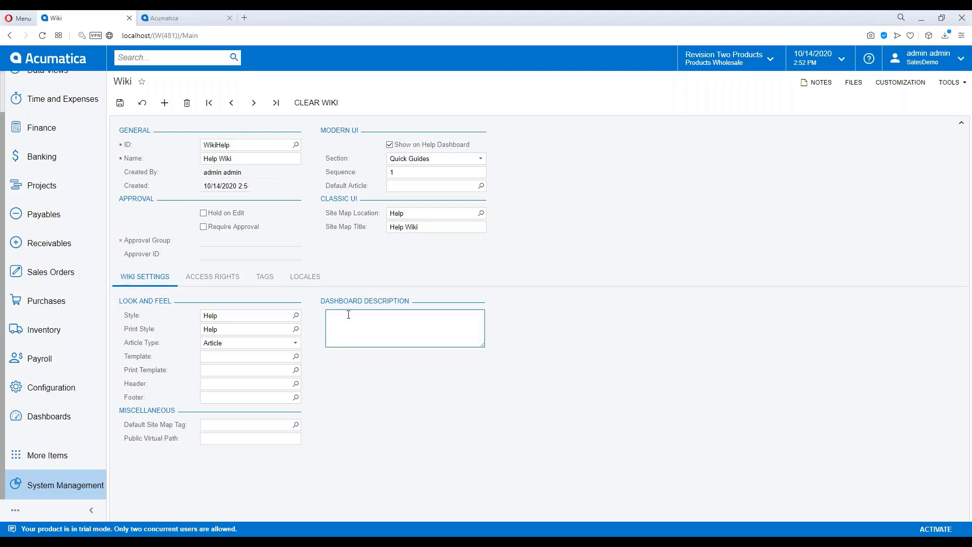
type("Wiki Help Guide")
Step: Keep Delete access rights for the AcumaticaSupport role
left_click(244, 281)
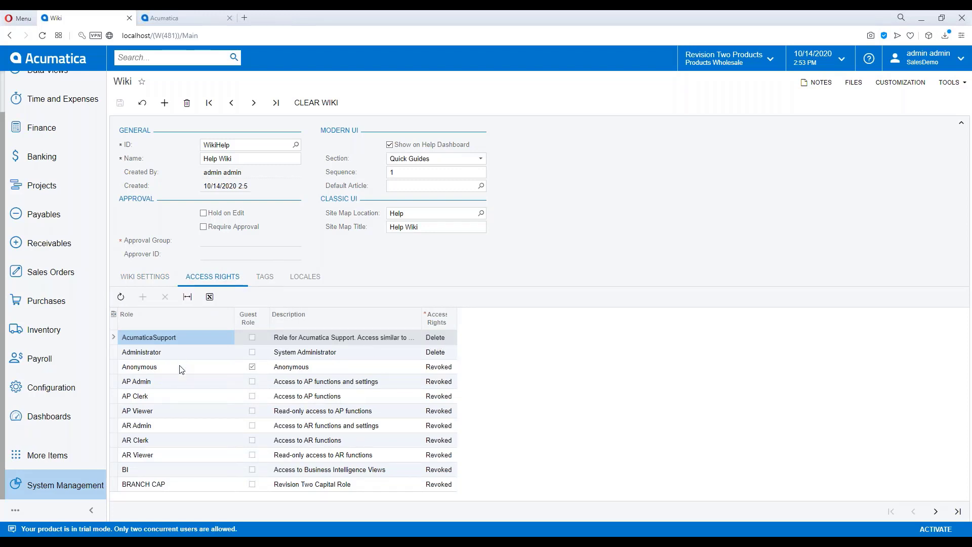
left_click(450, 339)
left_click(450, 339)
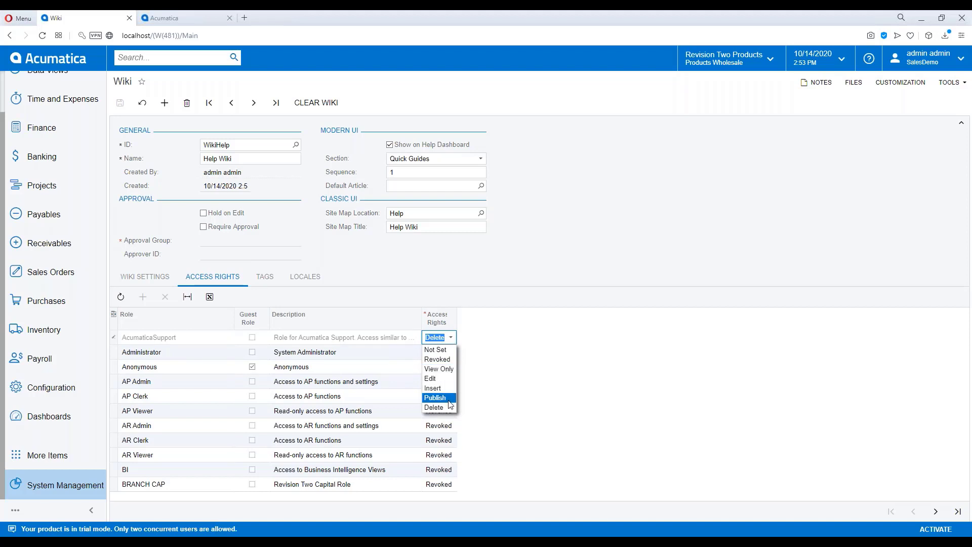
left_click(484, 354)
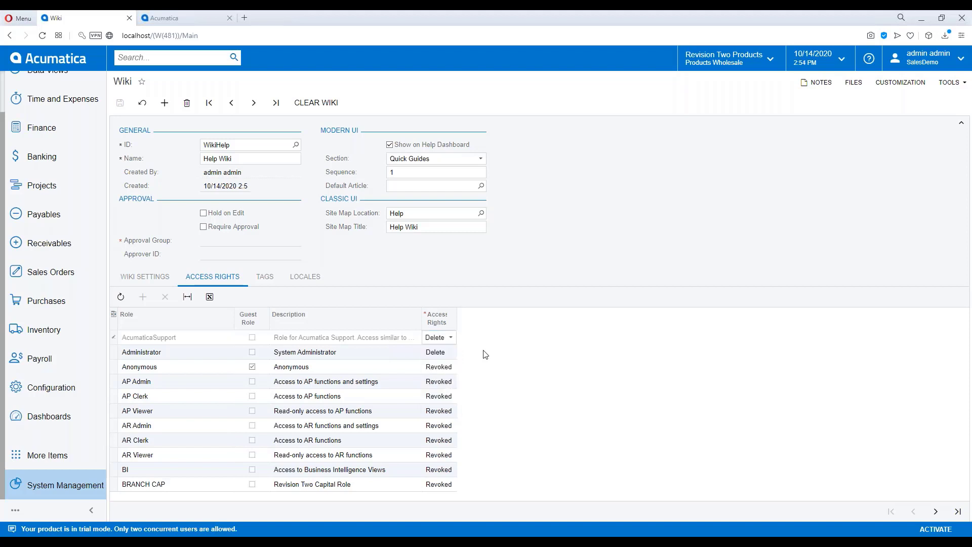
Step: Add and process the 'Wiki Help' tag, review the locales, and save the wiki
left_click(272, 282)
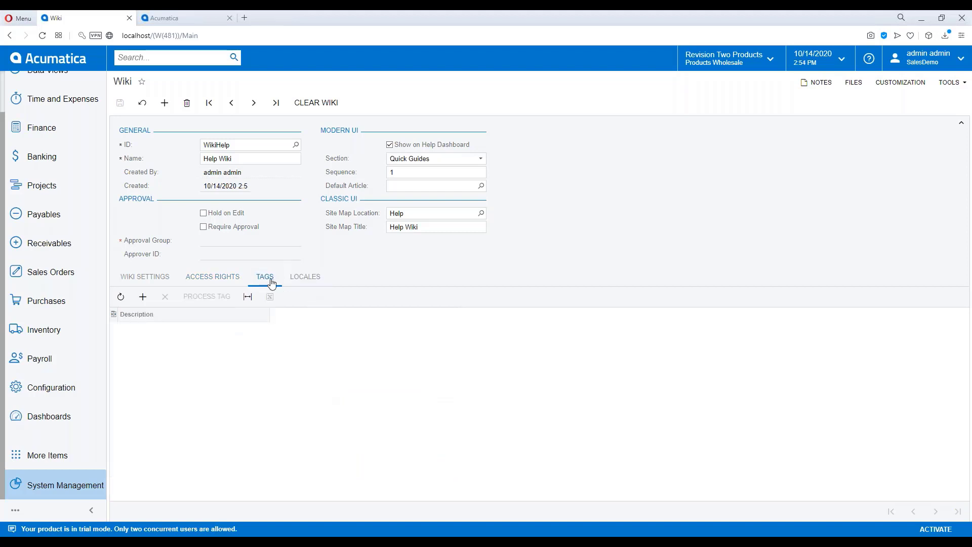
left_click(144, 298)
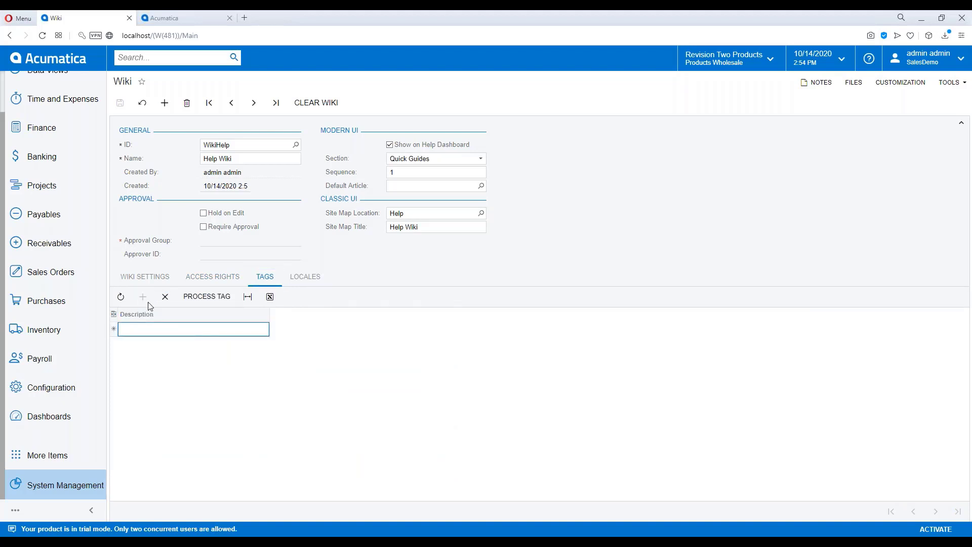
type("Wiki Help")
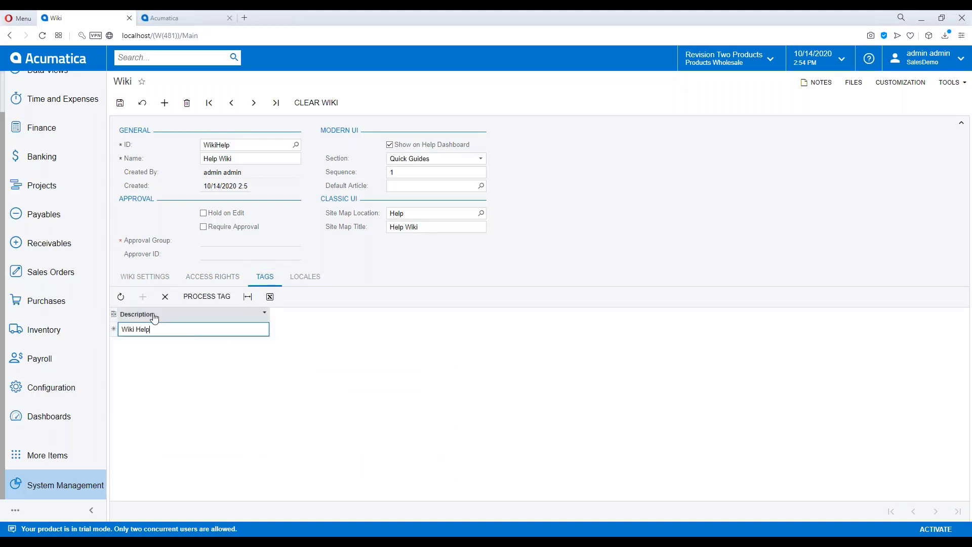
key("Return")
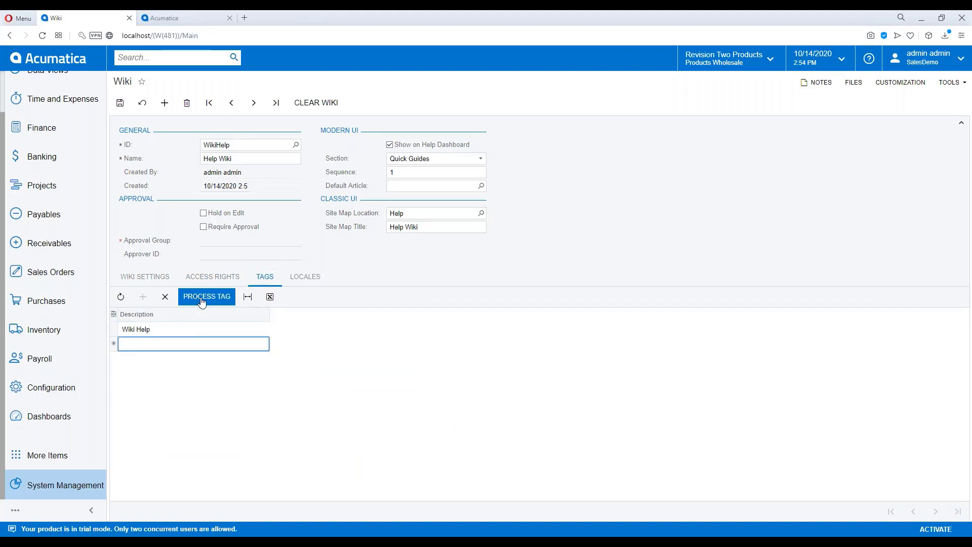
left_click(202, 299)
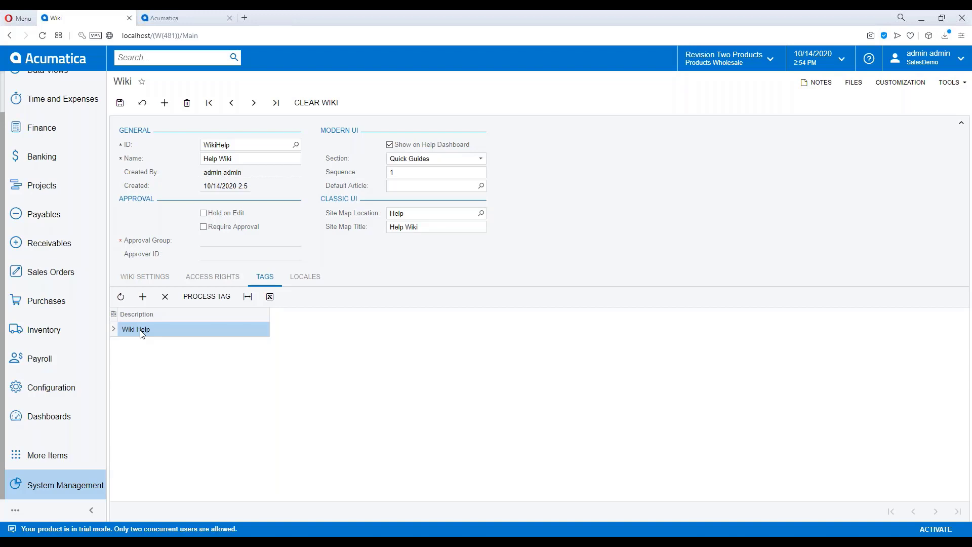
left_click(303, 278)
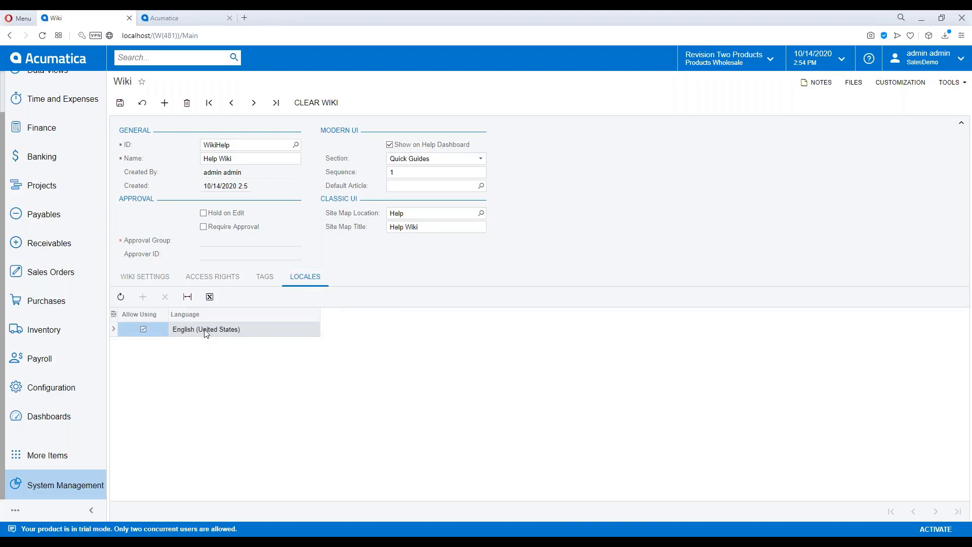
left_click(119, 104)
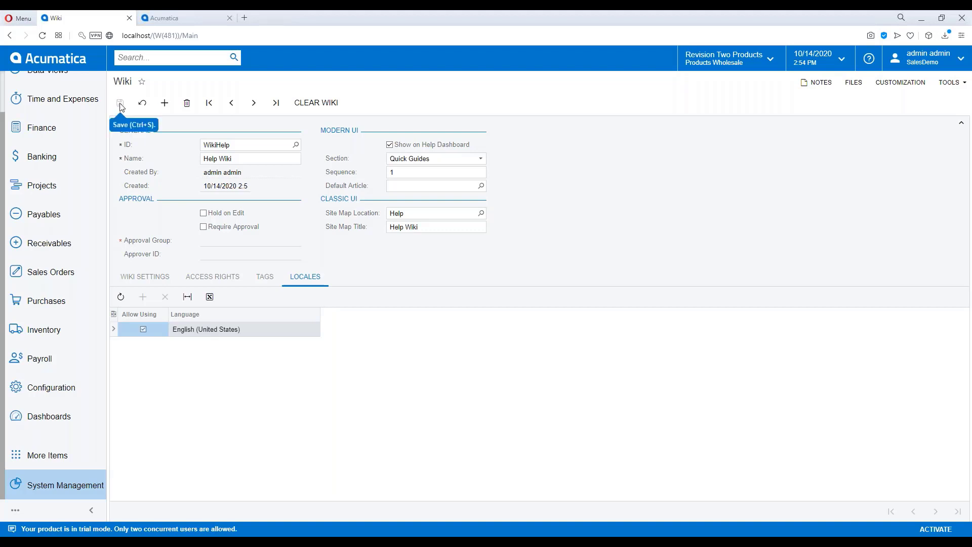
Step: Open the Help Wiki in a new browser tab from the Help Dashboard link
left_click(876, 59)
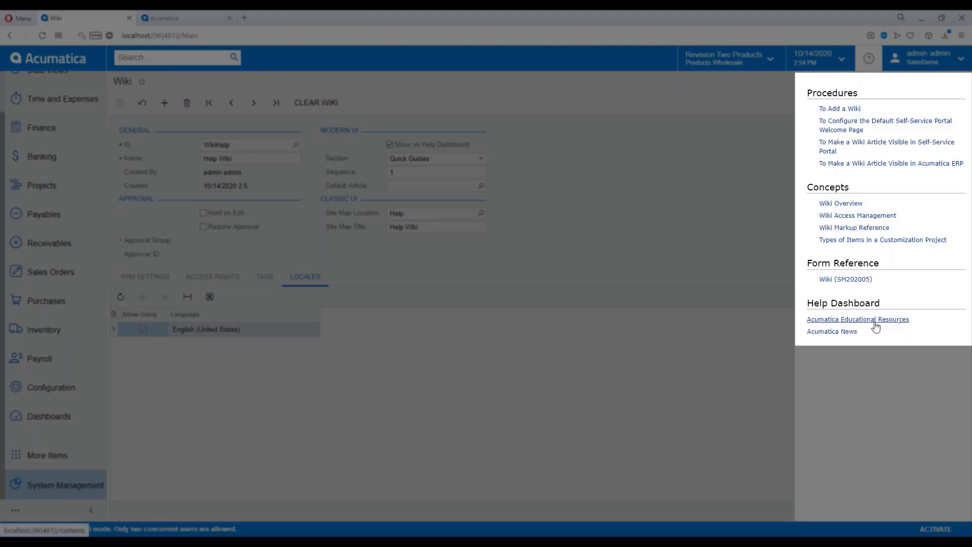
left_click(875, 320)
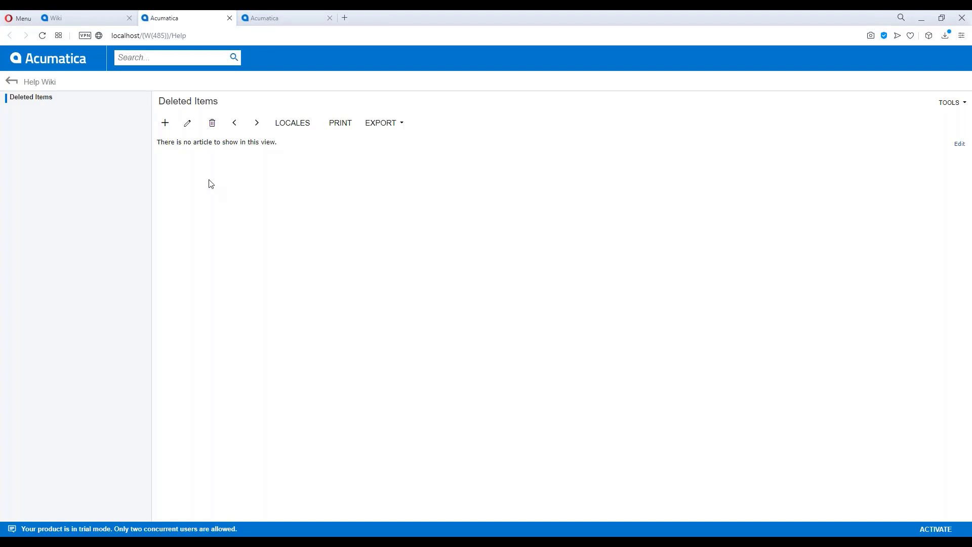
Step: Start a new folder article with Help Wiki as its parent folder
left_click(166, 126)
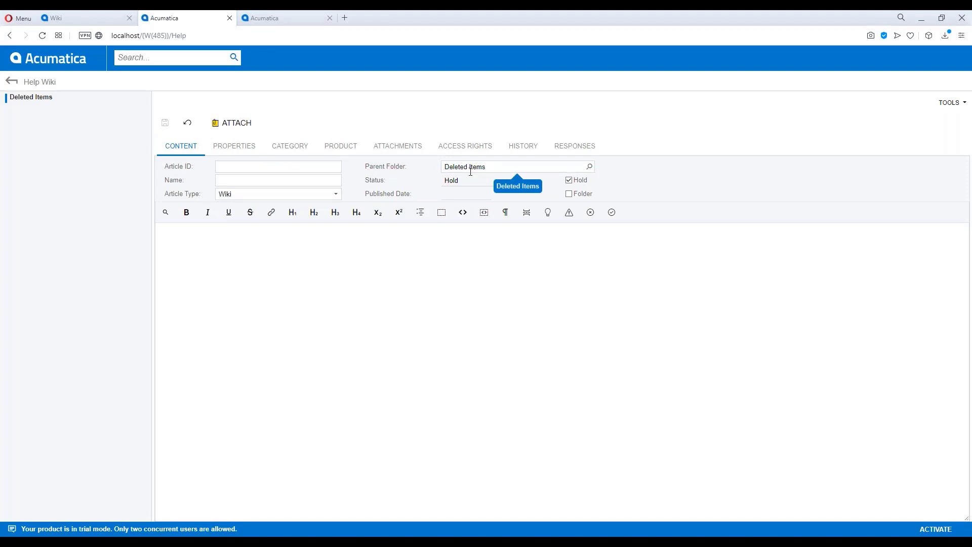
left_click(583, 196)
left_click(590, 167)
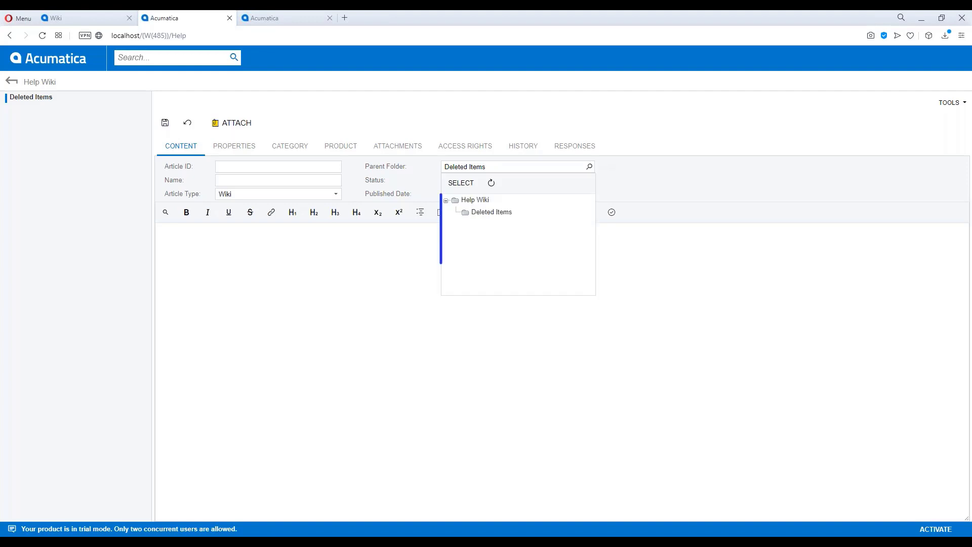
left_click(479, 202)
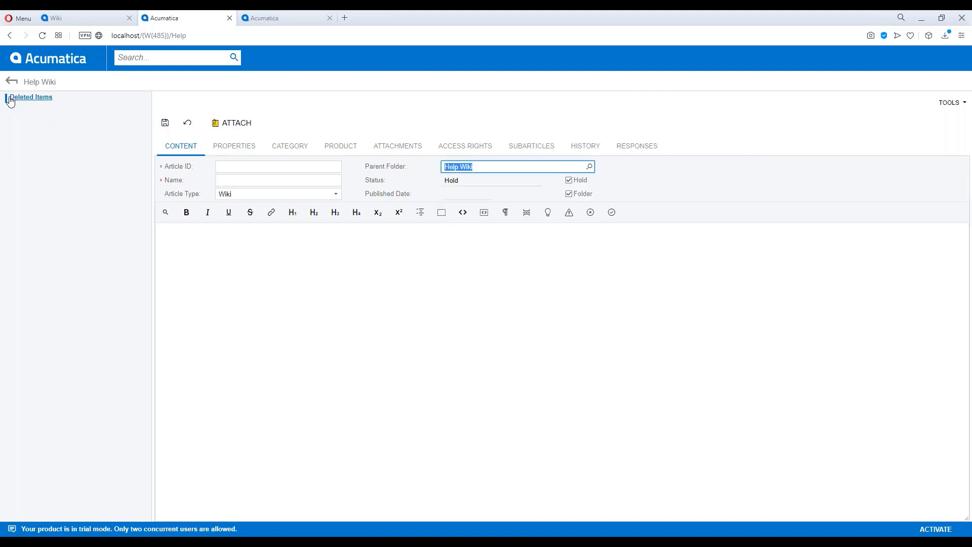
Step: Give it ID and name 'Wiki Help', type Wiki, and body 'This is where Help Wikis are Stored'
left_click(245, 172)
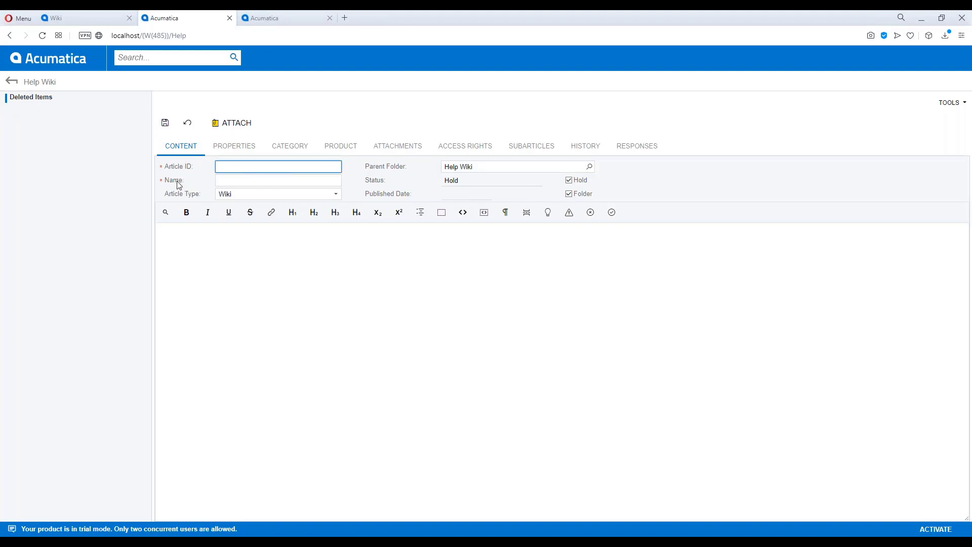
type("Wiki Help")
left_click(227, 176)
type("Wiki Help")
left_click(248, 197)
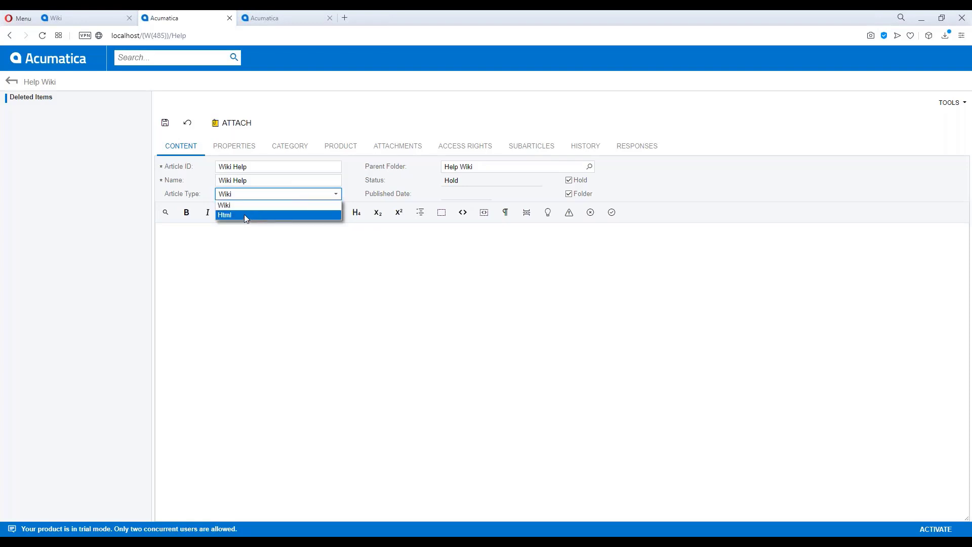
left_click(250, 208)
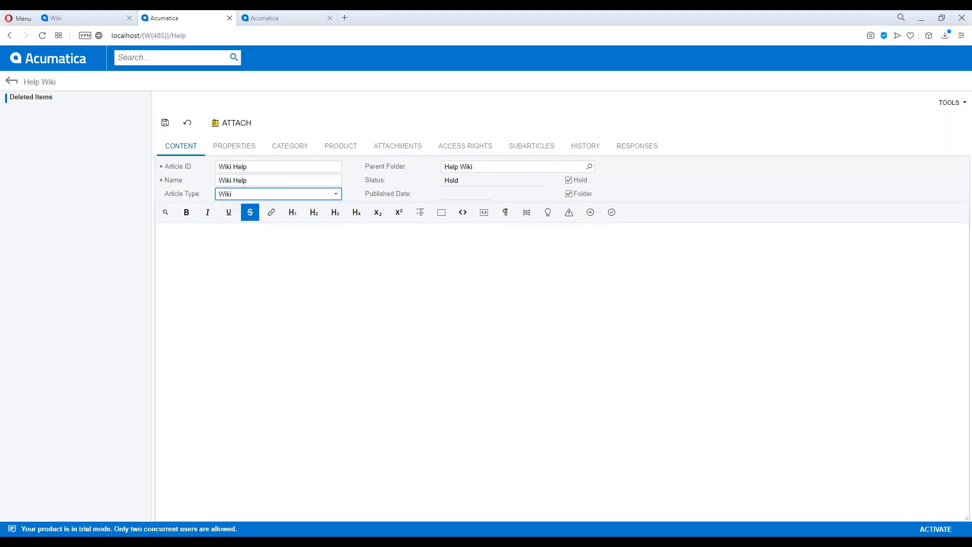
left_click(259, 249)
type("This")
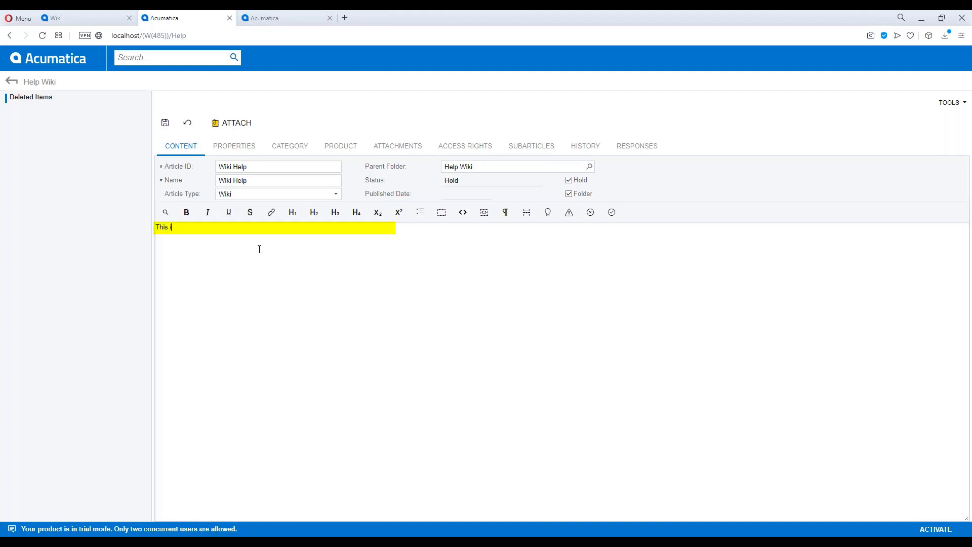
type(" is where Help Wikis are Stored.")
Step: Save the Wiki Help folder and browse it and Deleted Items in the tree
left_click(165, 123)
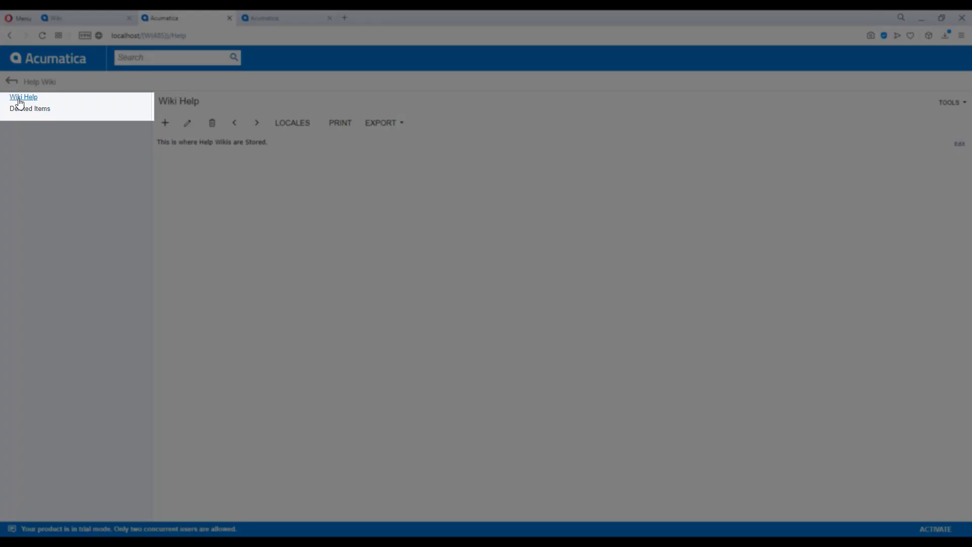
left_click(20, 100)
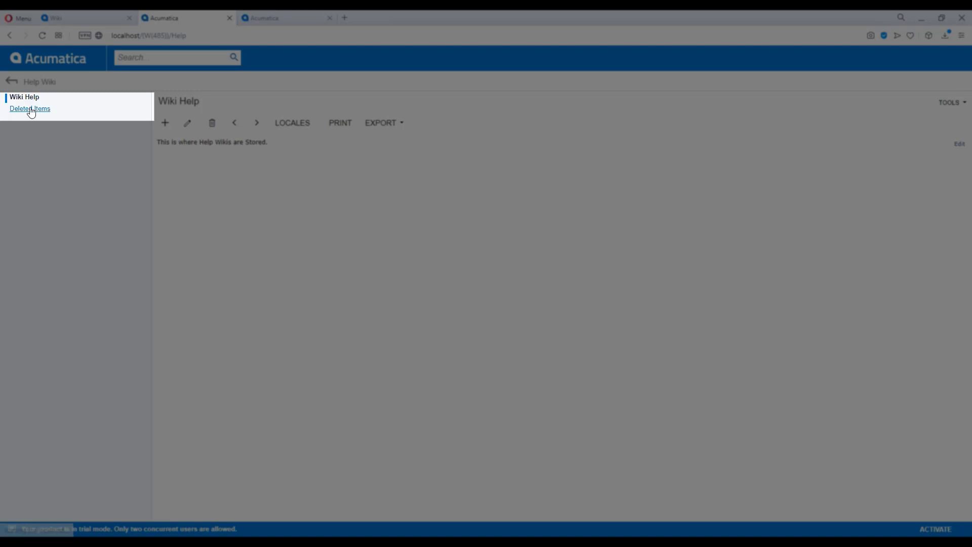
left_click(30, 109)
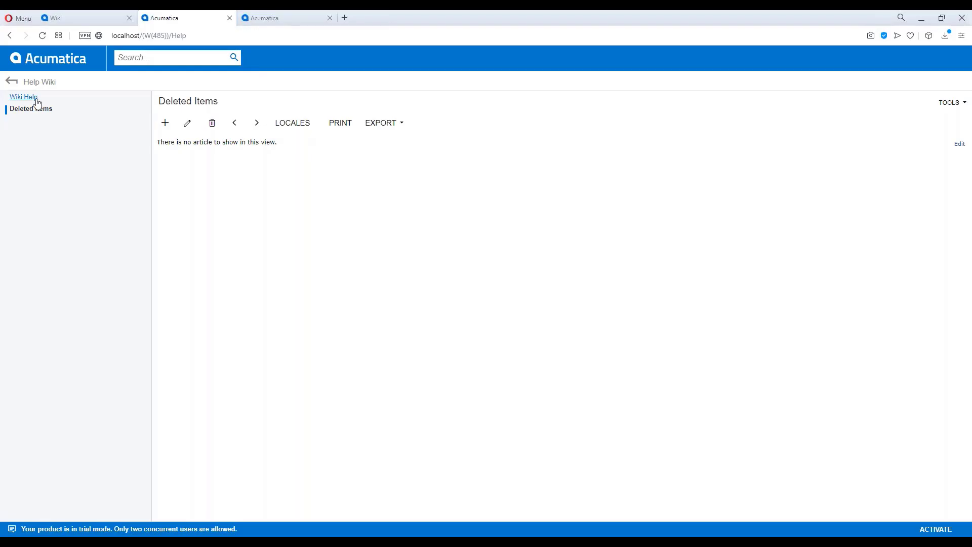
left_click(23, 96)
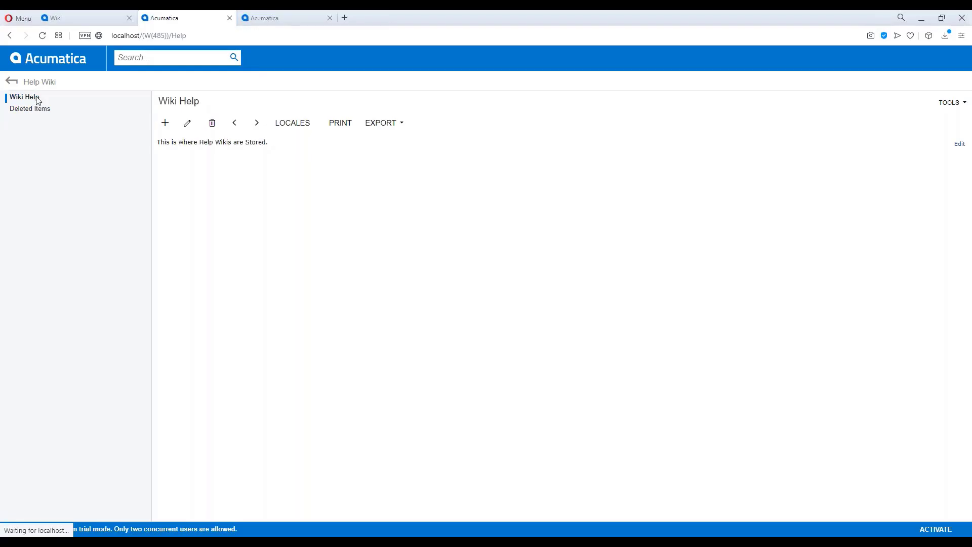
Step: Start a new article under Wiki Help with ID and name 'Wiki Help 1'
left_click(163, 124)
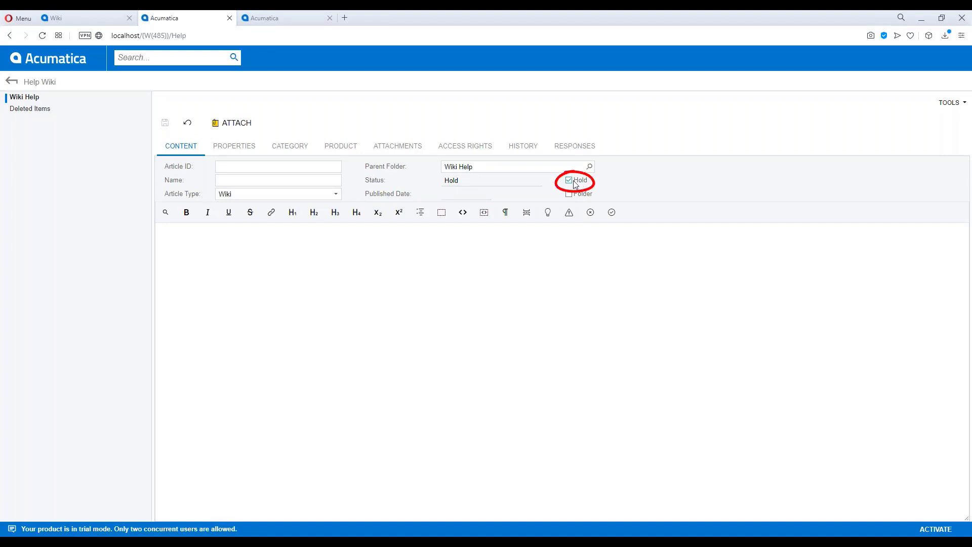
left_click(303, 167)
type("Wiki H")
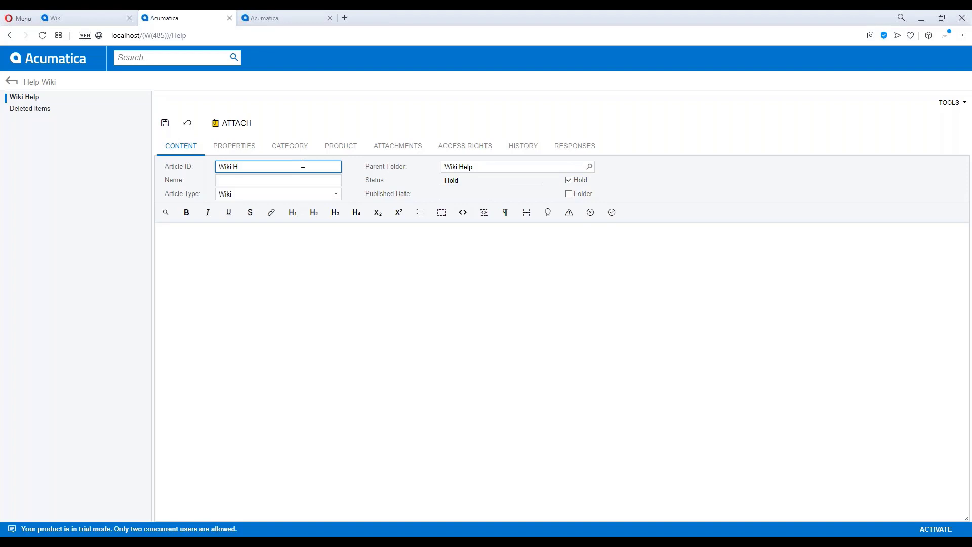
type("elp 1")
key("Tab")
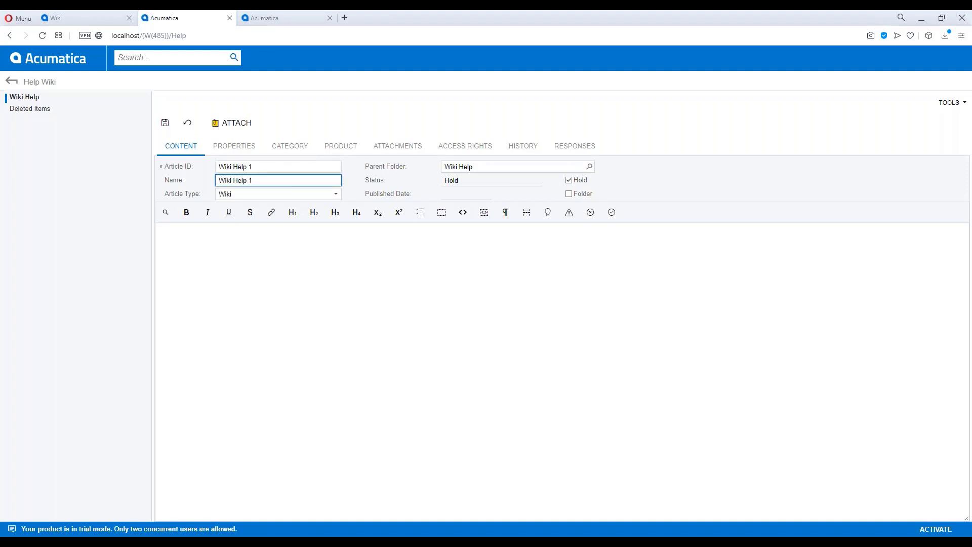
left_click(260, 257)
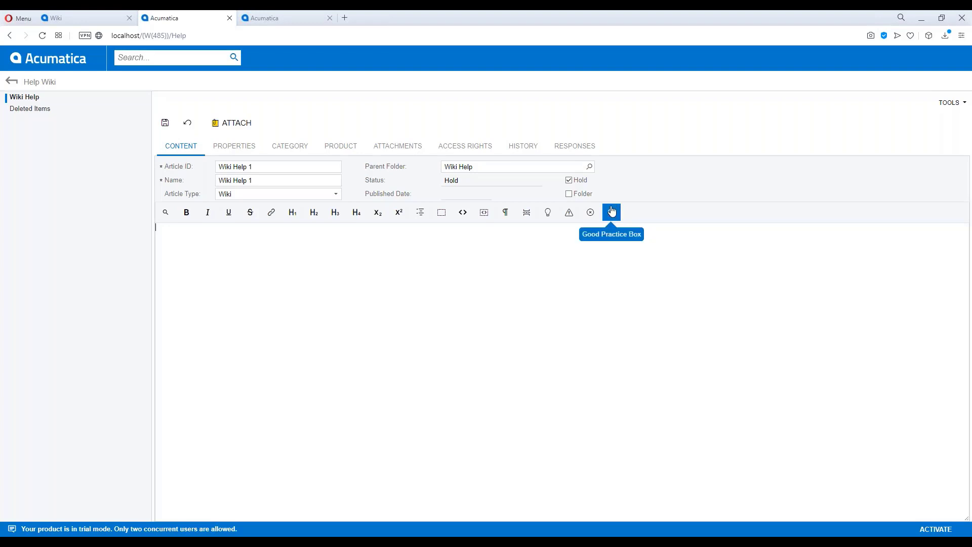
Step: Switch between the article's empty Category and Product lists
left_click(308, 155)
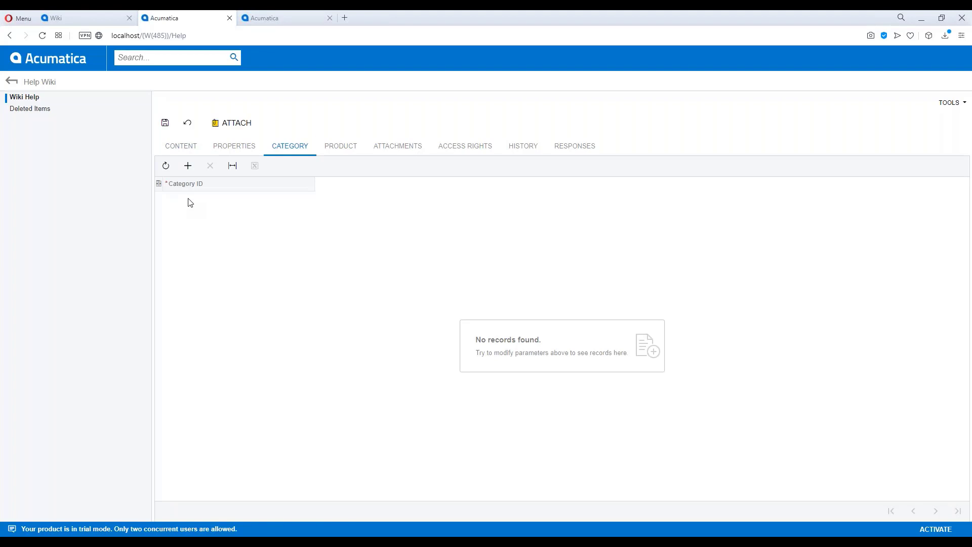
left_click(340, 150)
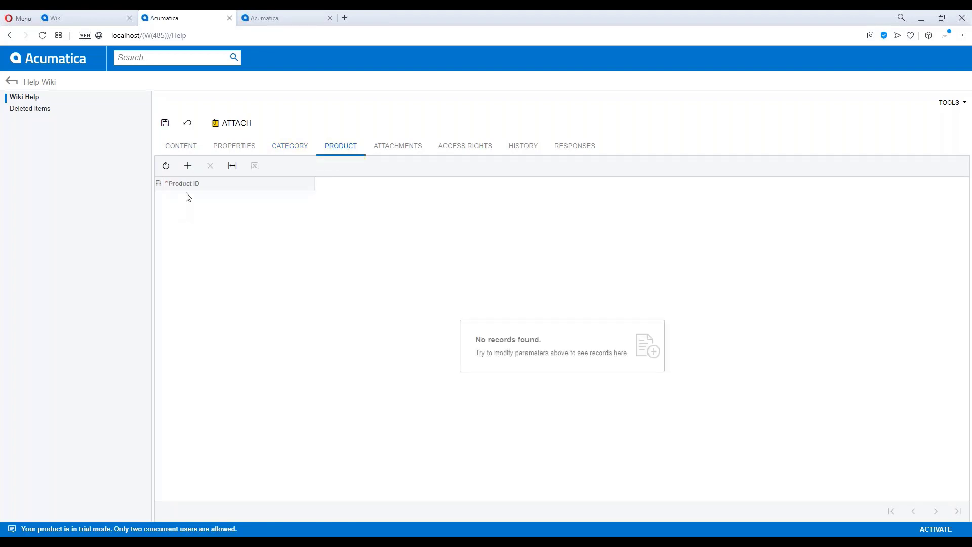
left_click(283, 149)
left_click(328, 153)
Step: Upload marssurface.jpg as an attachment, accept its link settings, and open the file's maintenance record
left_click(399, 148)
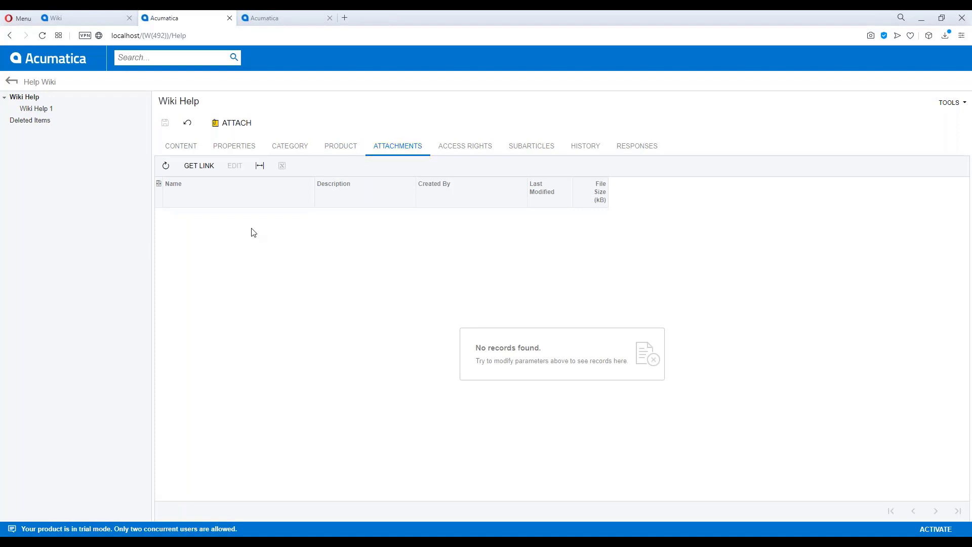
left_click(233, 123)
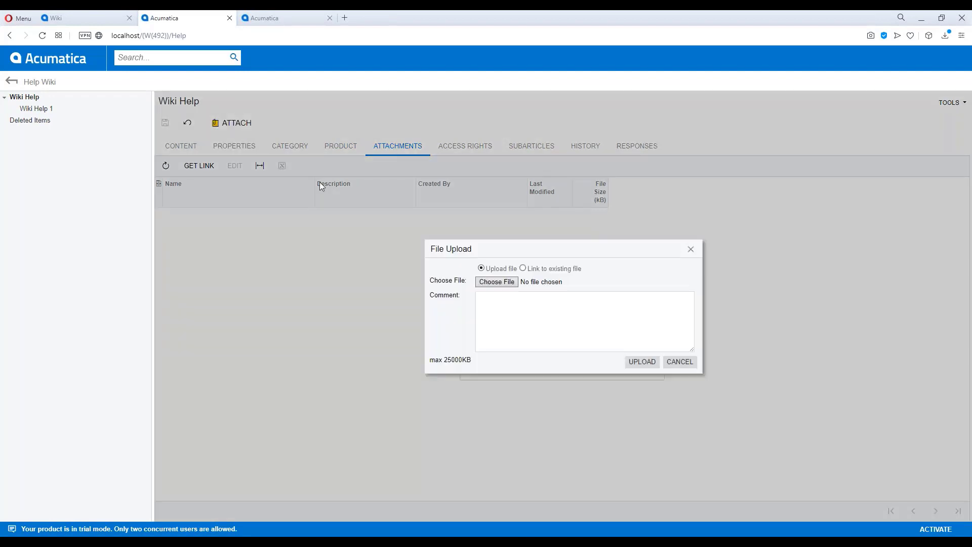
left_click(491, 281)
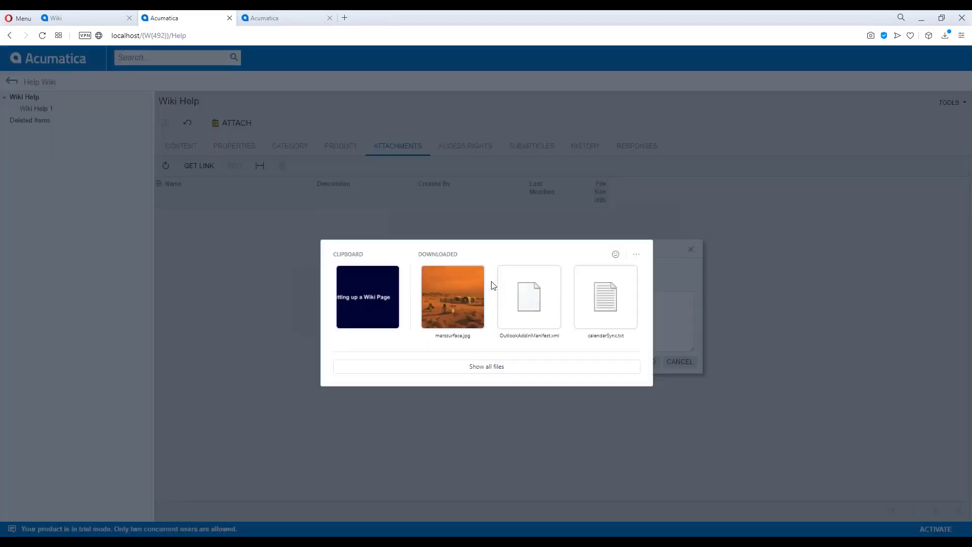
left_click(463, 295)
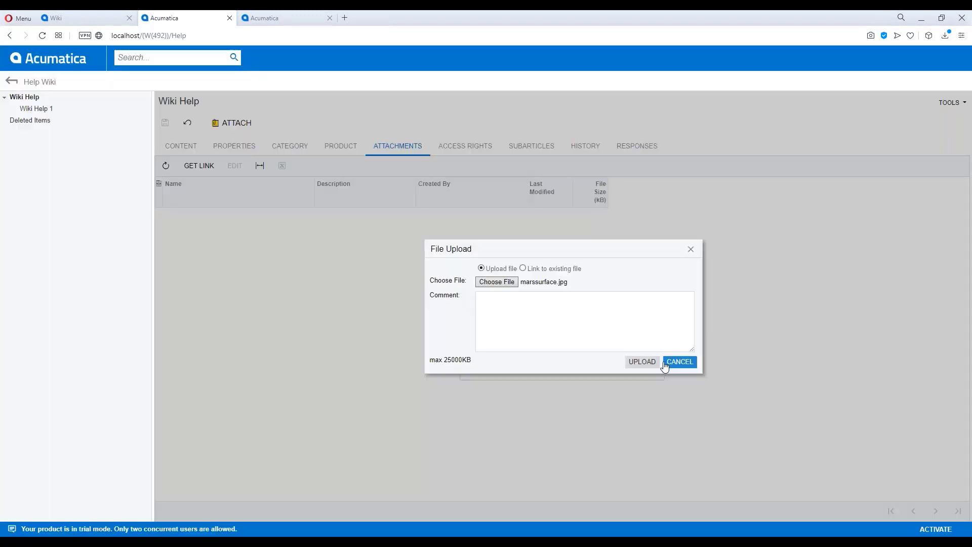
left_click(651, 362)
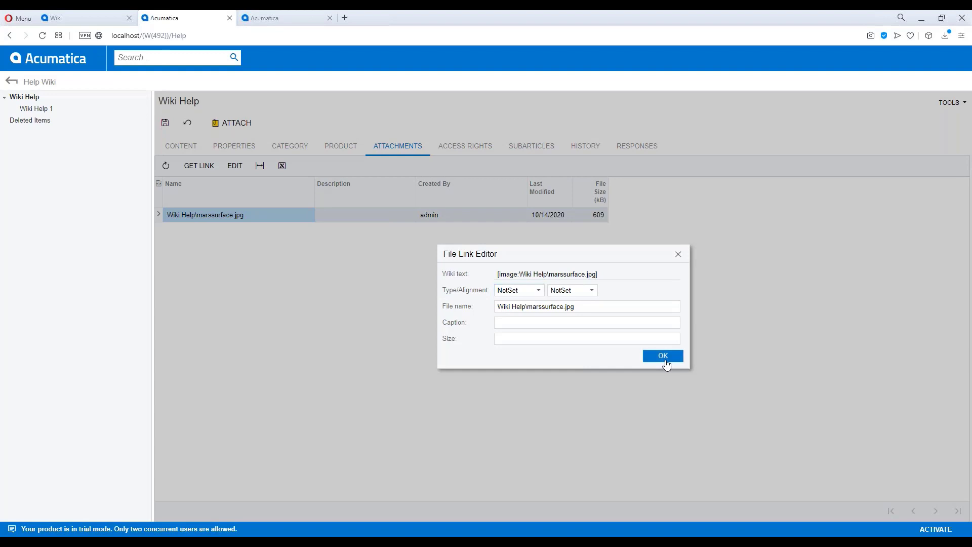
left_click(663, 356)
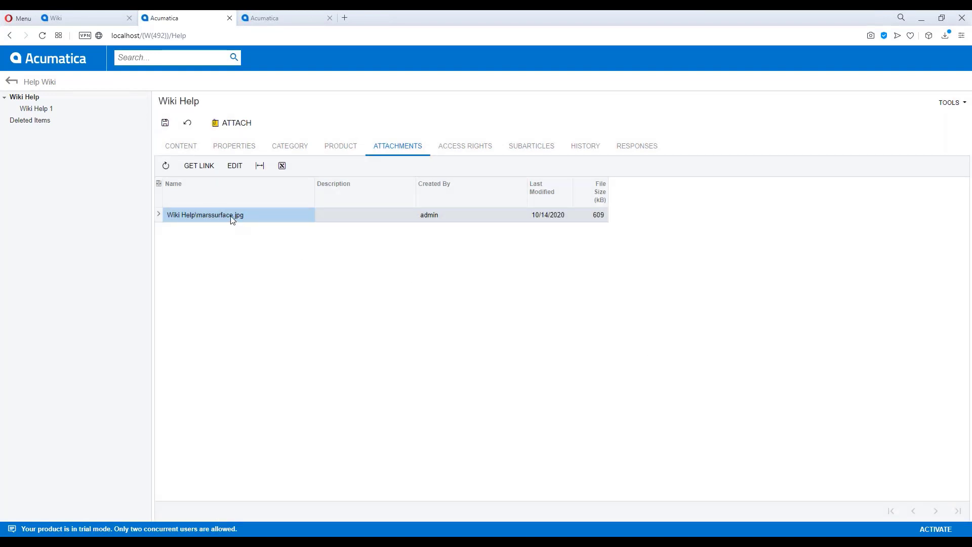
left_click(243, 169)
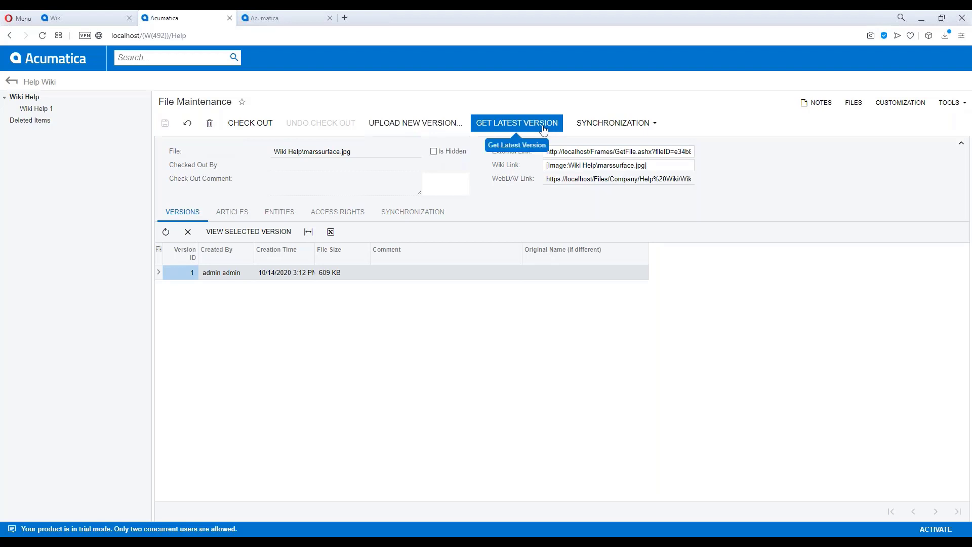
Step: Return to the Wiki Help folder and open Wiki Help 1's version history
left_click(187, 121)
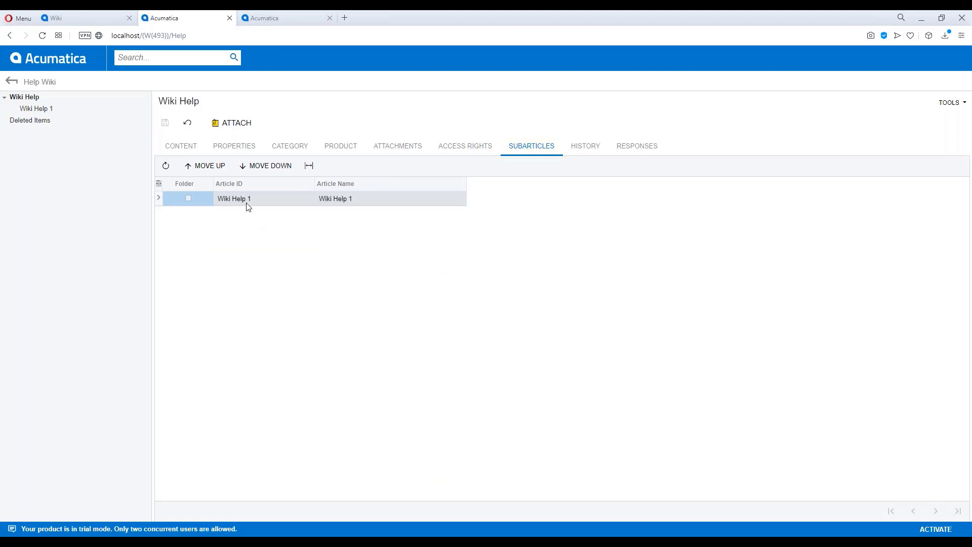
left_click(34, 108)
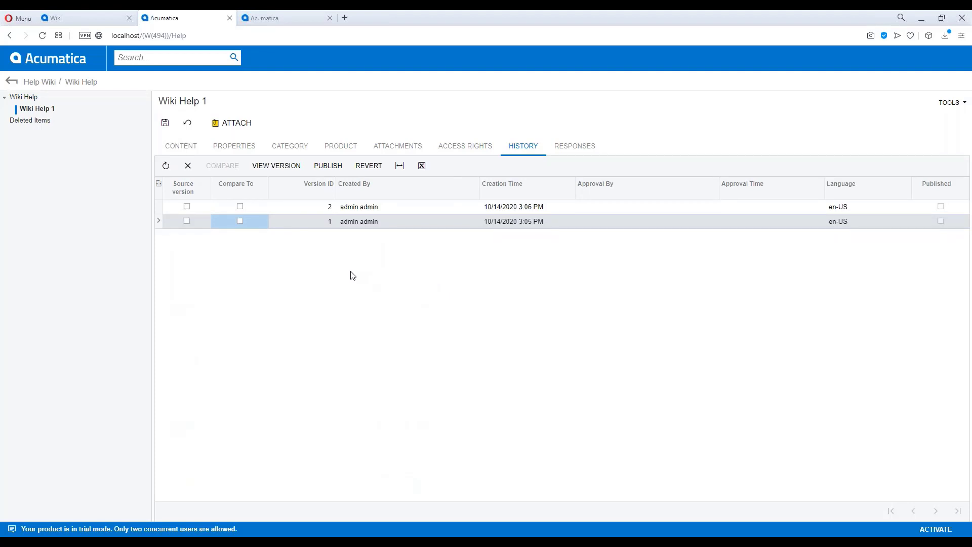
Step: Compare Wiki Help 1 version 2 against version 1, then view its empty Responses list
left_click(187, 207)
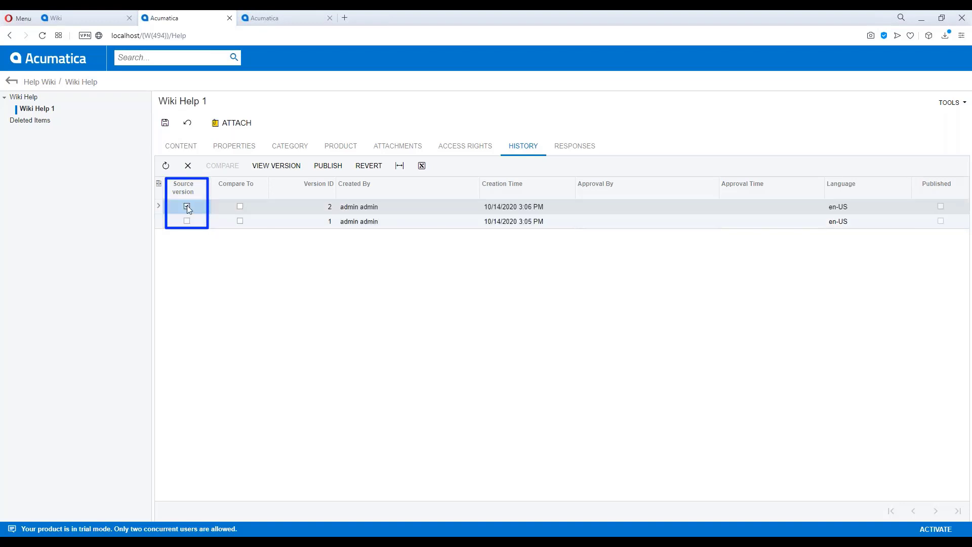
left_click(240, 220)
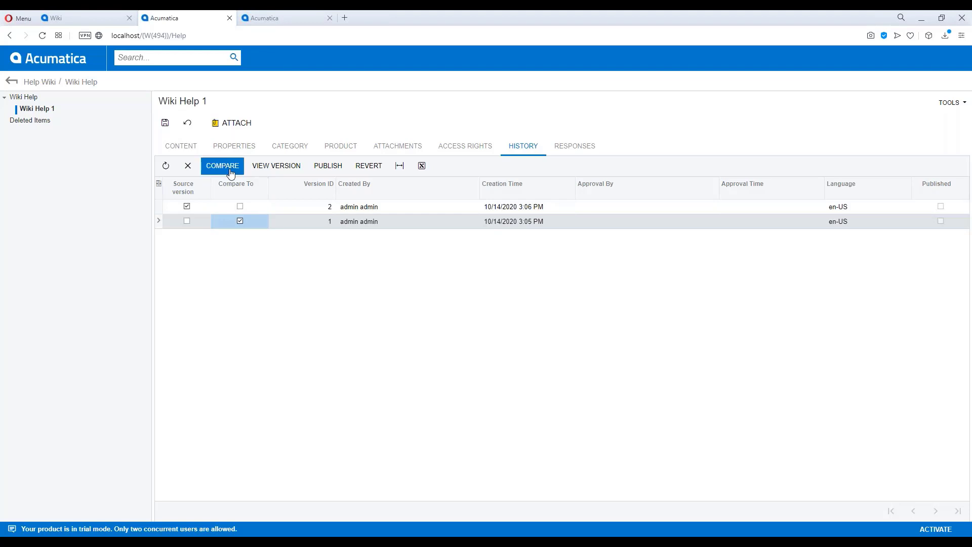
left_click(223, 165)
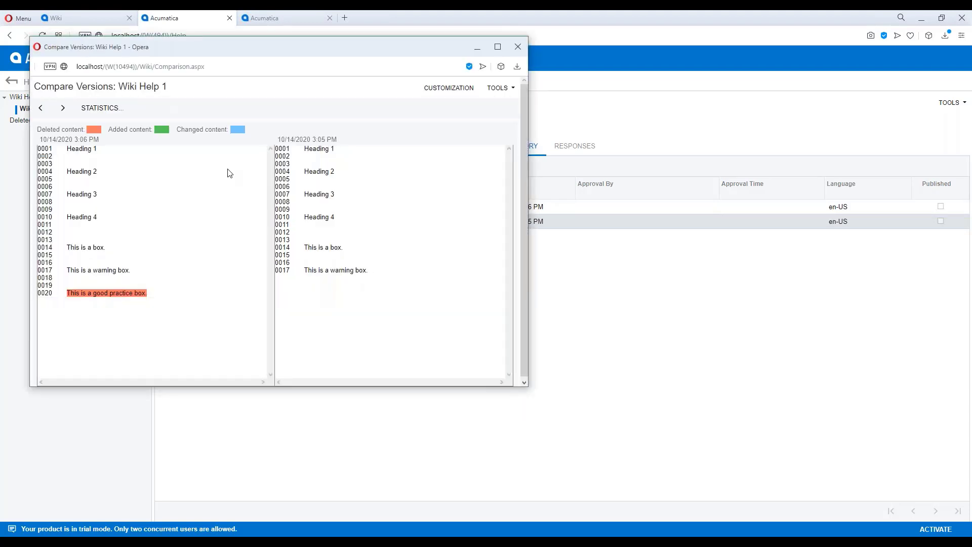
left_click(517, 46)
left_click(568, 147)
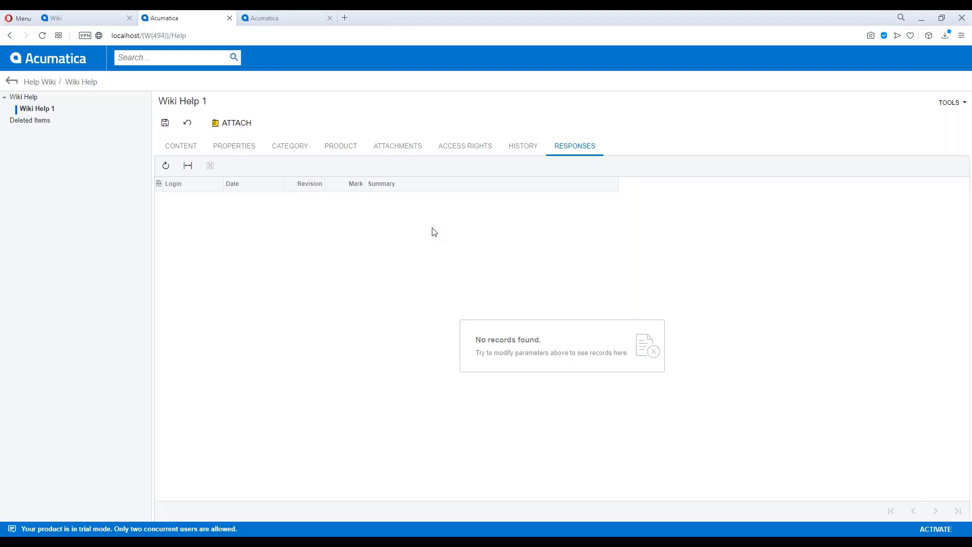
Step: Format the four heading lines in the content as Heading 1 through Heading 4
left_click(186, 147)
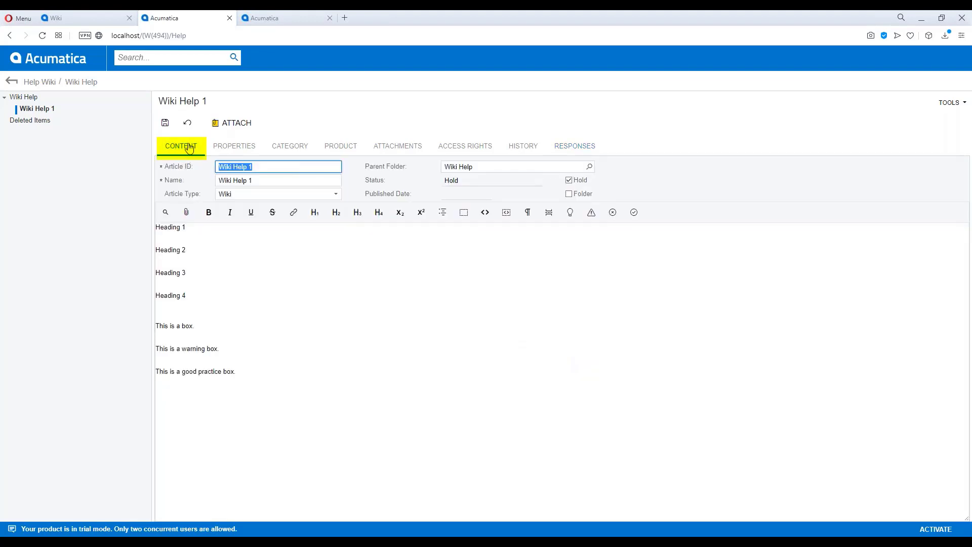
triple_click(181, 229)
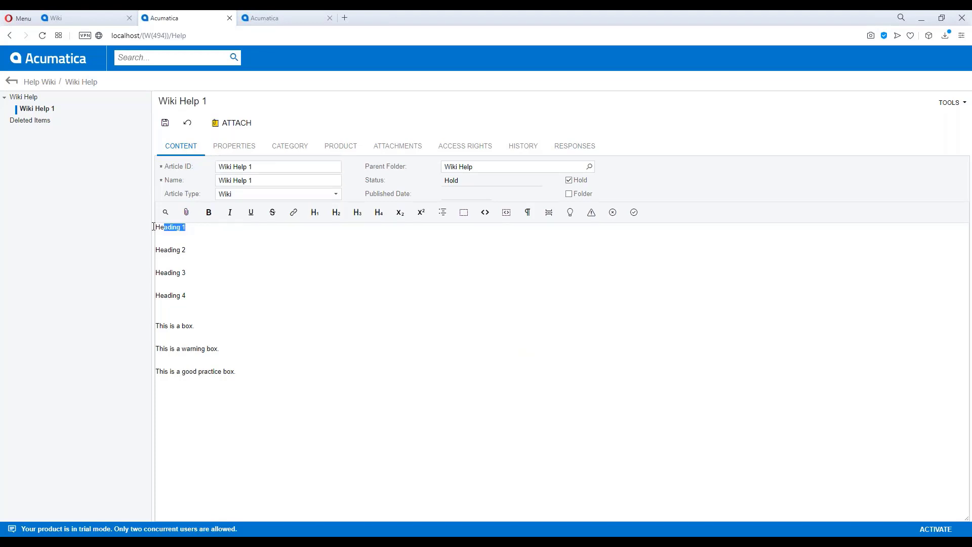
left_click(314, 213)
left_click(222, 246)
triple_click(198, 251)
left_click(336, 212)
triple_click(208, 271)
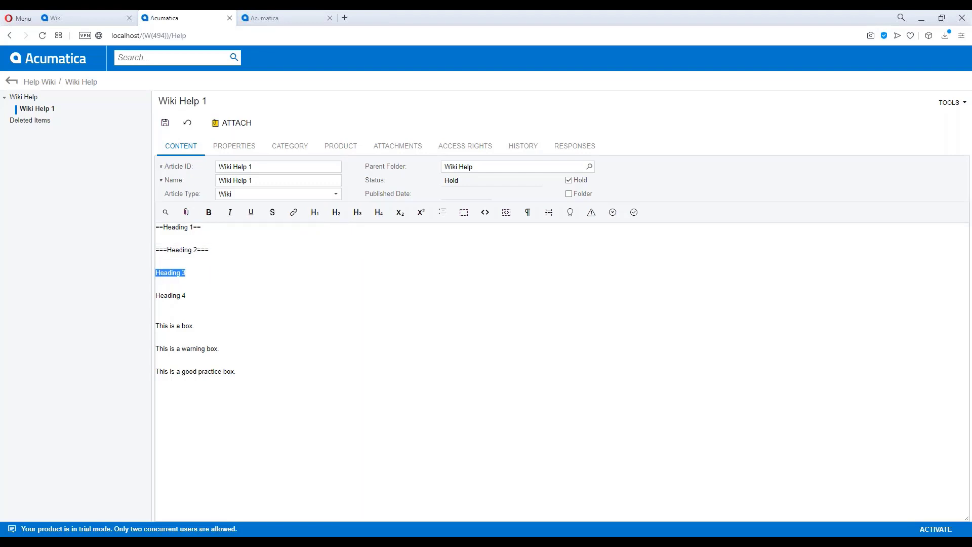
left_click(357, 212)
left_click(212, 299)
triple_click(212, 299)
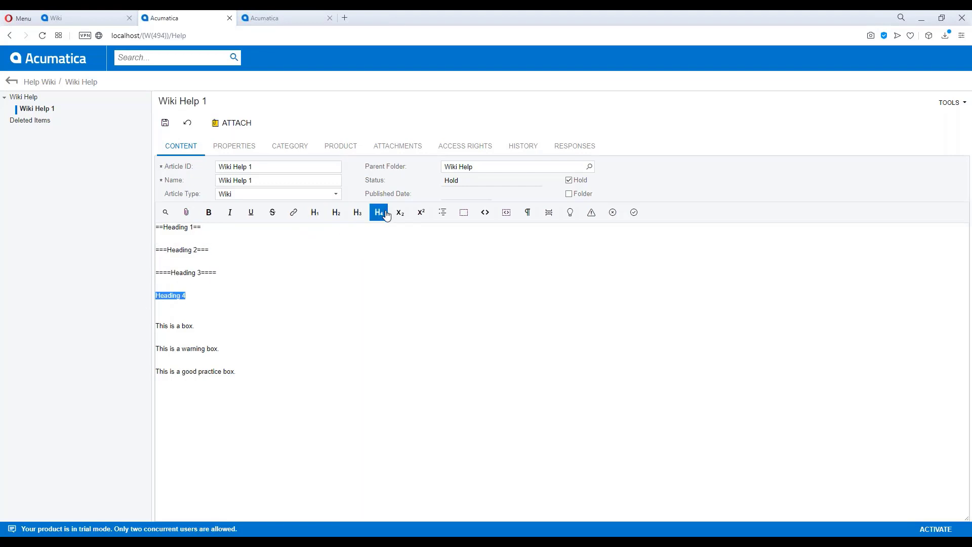
left_click(378, 212)
Step: Turn the three sentences into a plain box, a warning box and a good practice box
left_click_drag(224, 329, 122, 331)
left_click(464, 219)
left_click(236, 352)
triple_click(169, 342)
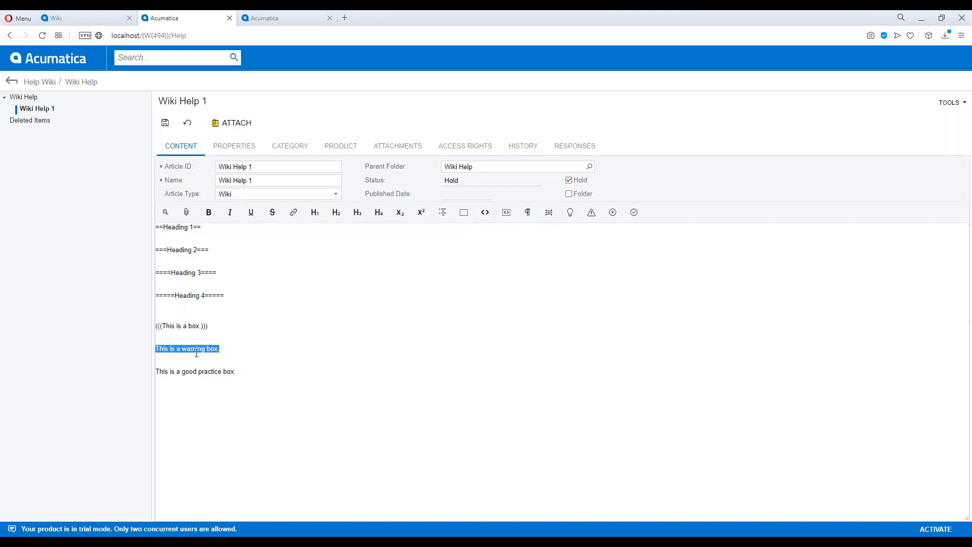
left_click(592, 215)
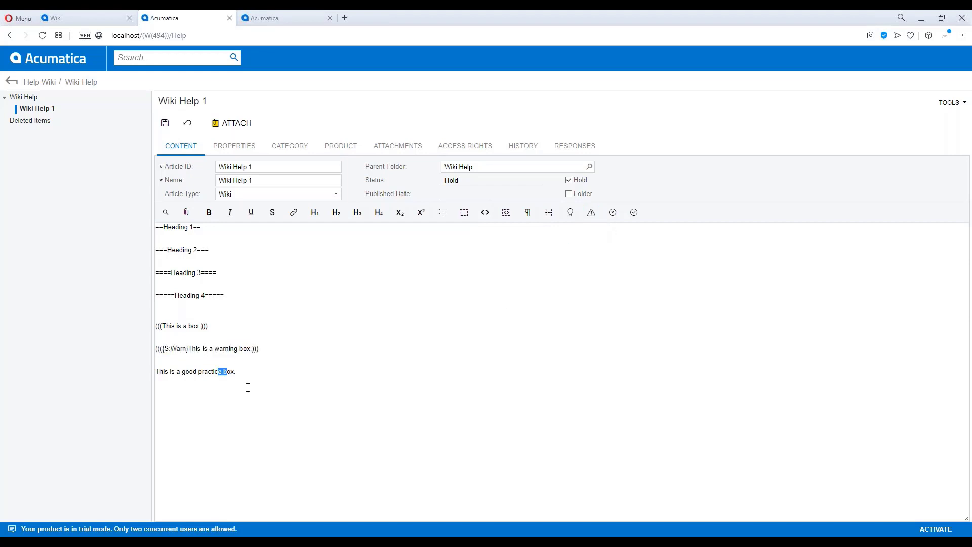
left_click_drag(255, 377, 101, 378)
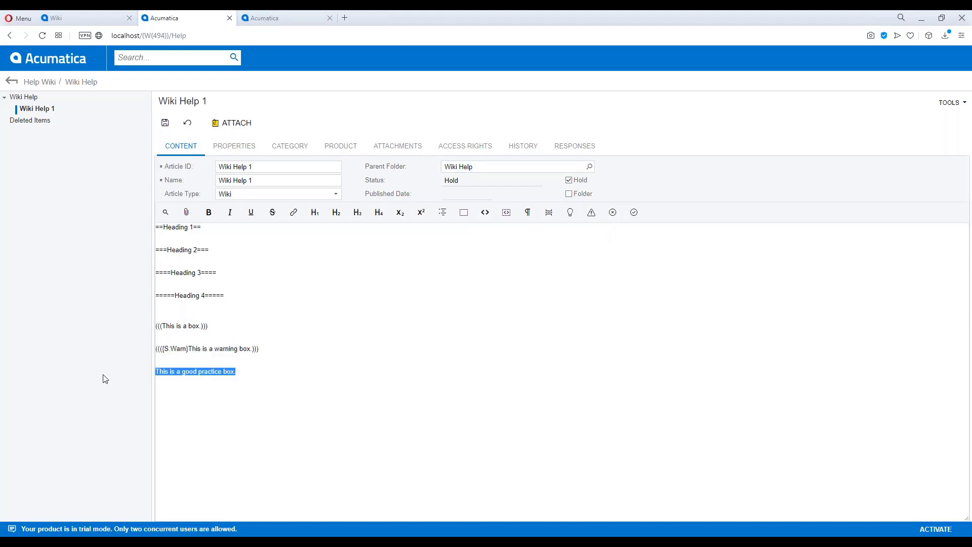
left_click(639, 213)
left_click(380, 413)
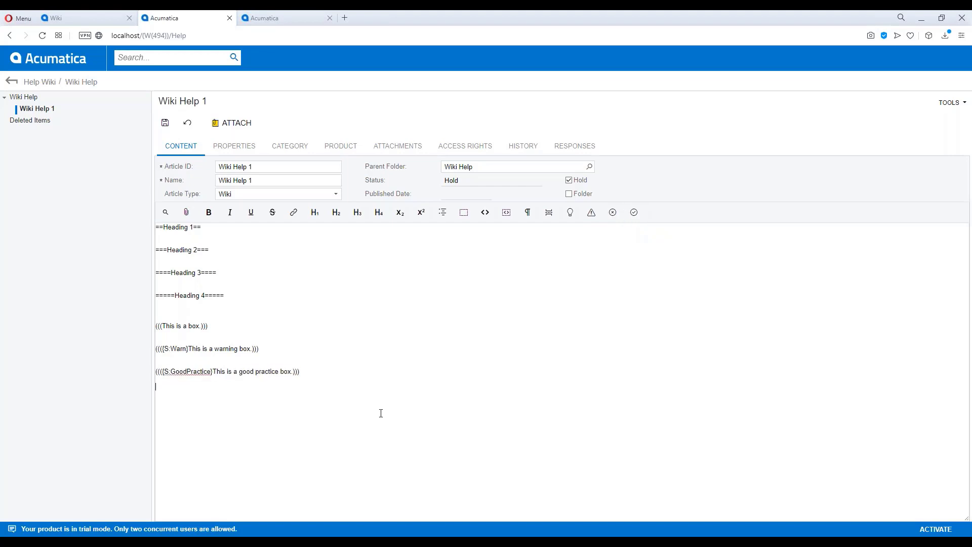
Step: Copy the wiki link of the marssurface.jpg attachment
left_click(392, 151)
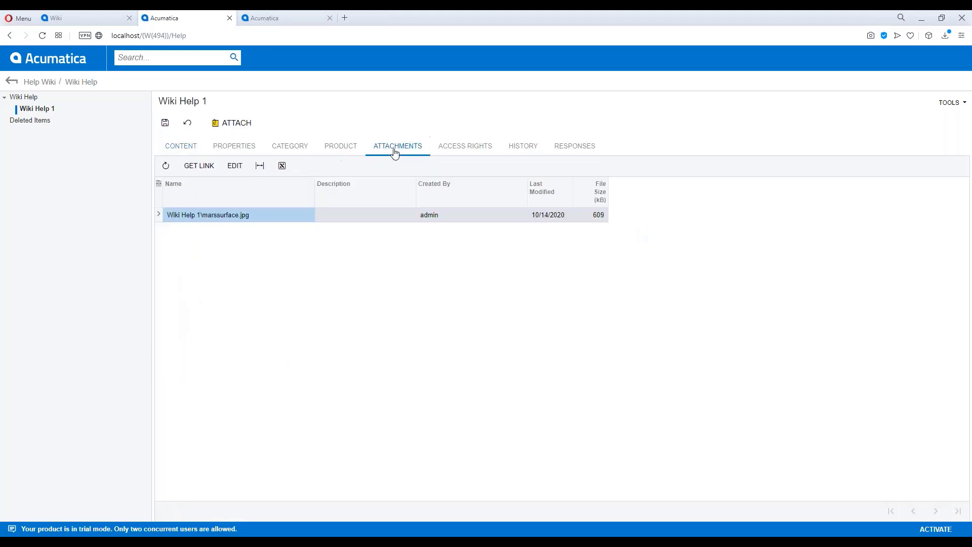
left_click(211, 170)
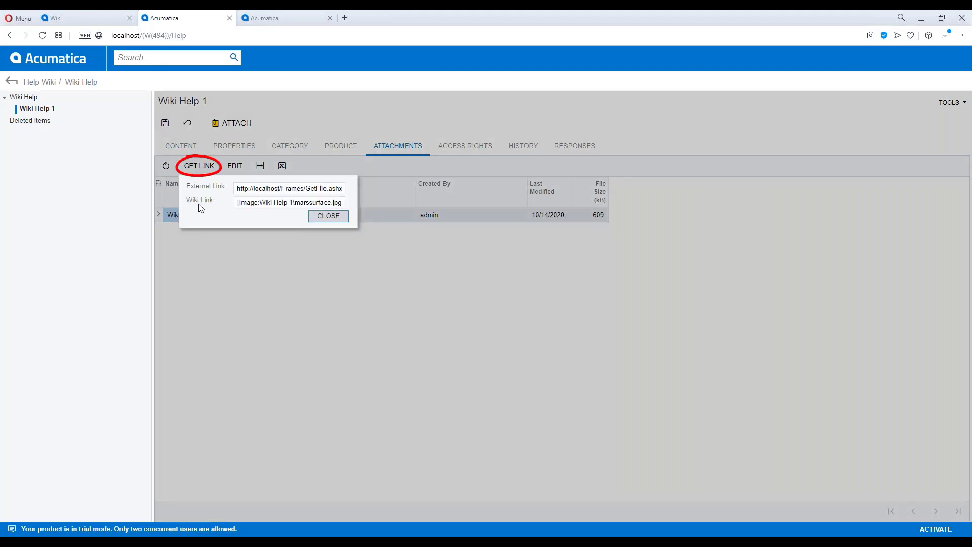
triple_click(281, 203)
right_click(281, 202)
left_click(308, 239)
left_click(328, 217)
Step: Paste the image wiki link on the empty line below the text and save the article
left_click(356, 423)
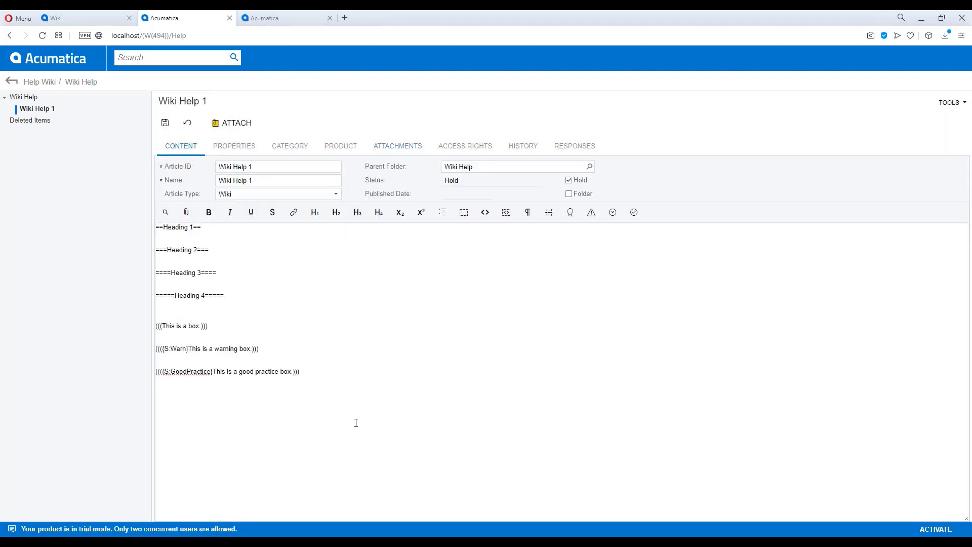
right_click(356, 422)
left_click(400, 323)
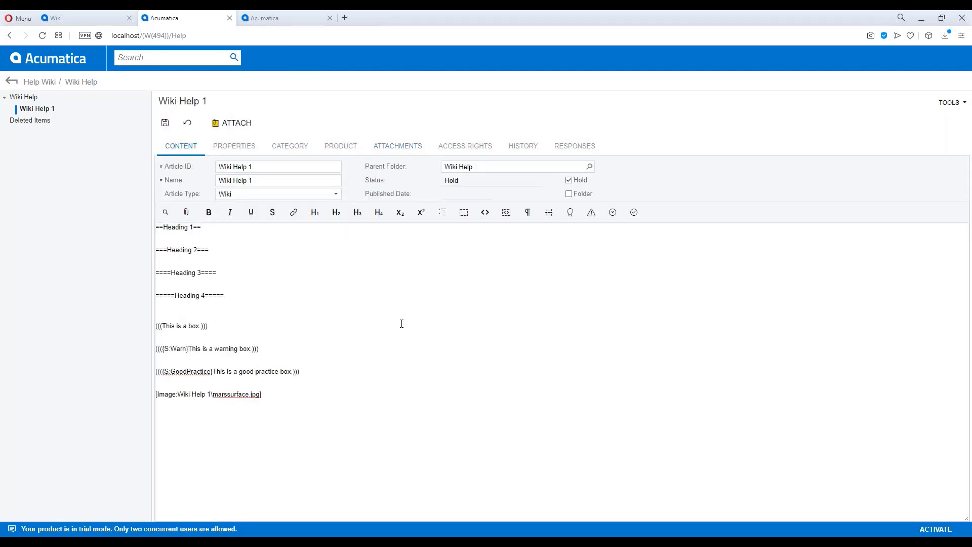
left_click(171, 130)
scroll(640, 235, "down", 2)
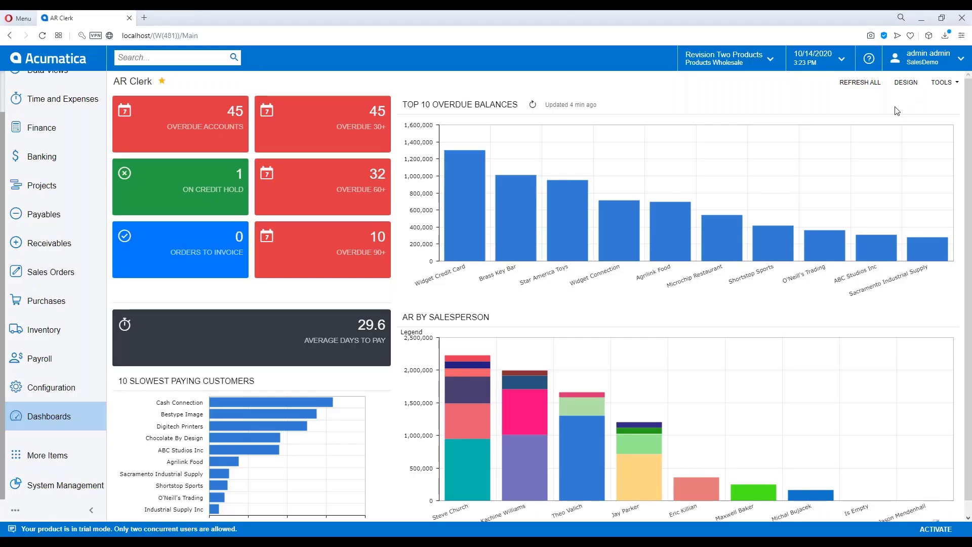
Step: In dashboard design mode, add a new widget of type Wiki Page
left_click(905, 82)
scroll(663, 232, "down", 3)
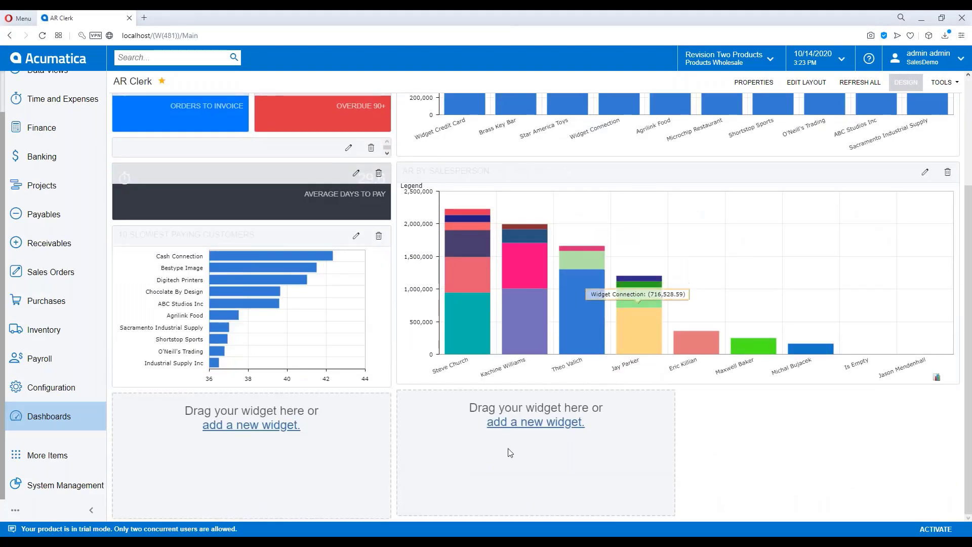
left_click(529, 423)
scroll(458, 400, "down", 3)
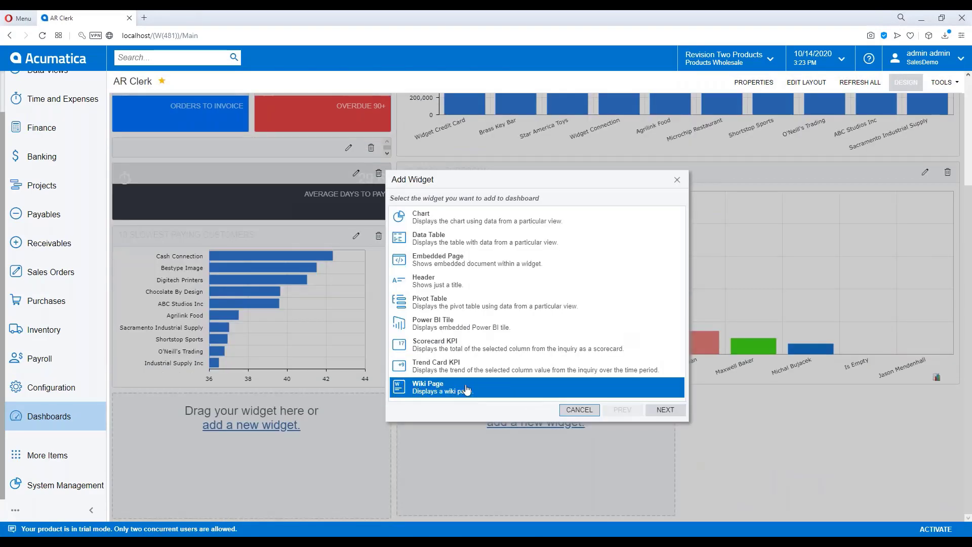
left_click(664, 410)
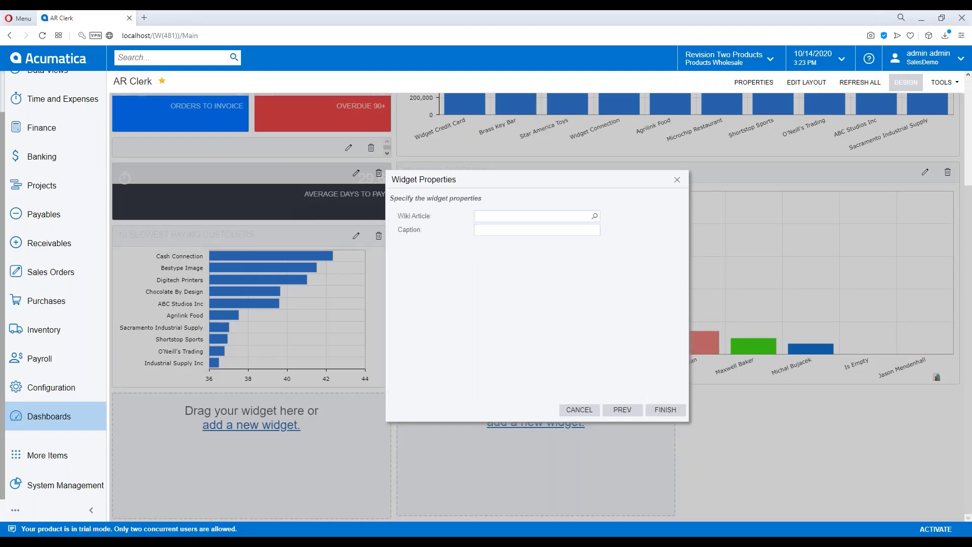
Step: Point the widget at Help > Help Wiki > Wiki Help > Wiki Help 1, captioned 'Wiki Page'
left_click(596, 216)
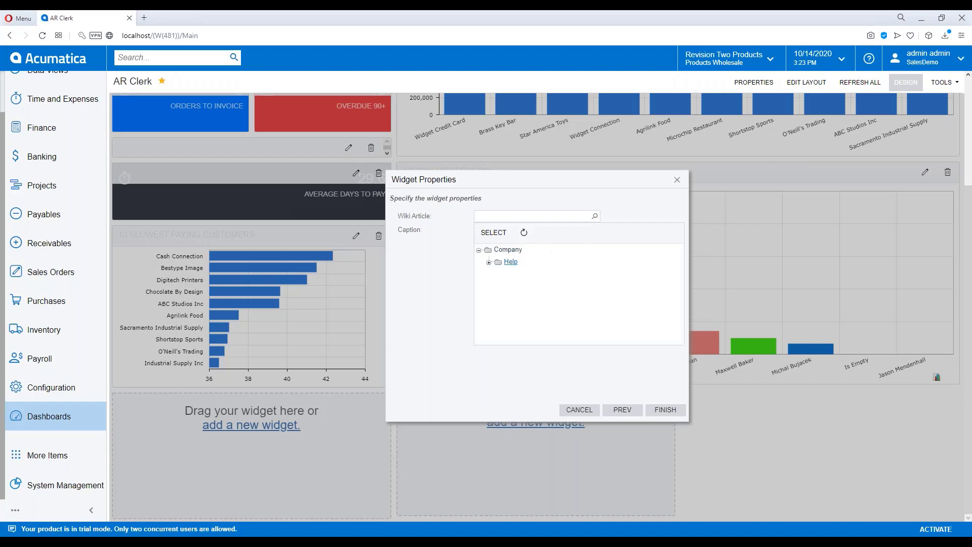
left_click(489, 262)
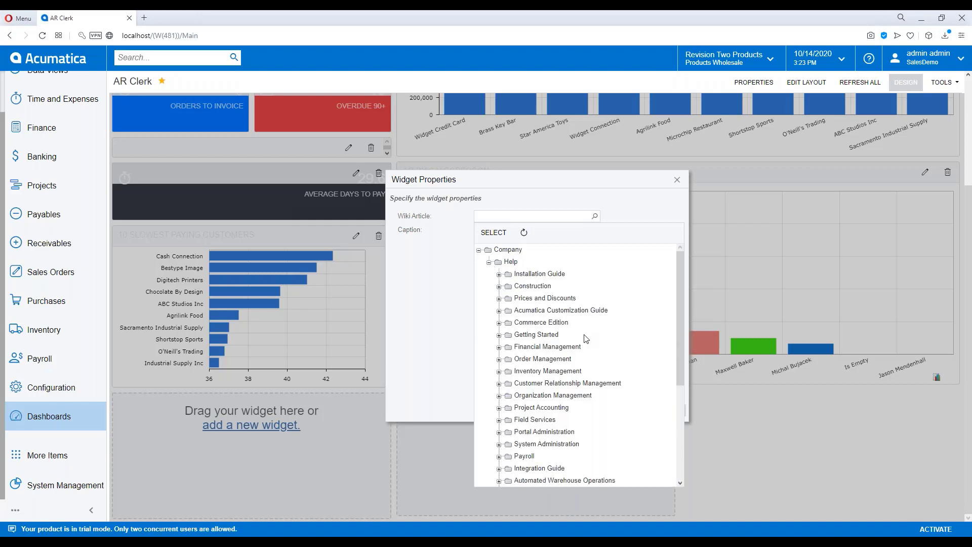
scroll(587, 339, "down", 3)
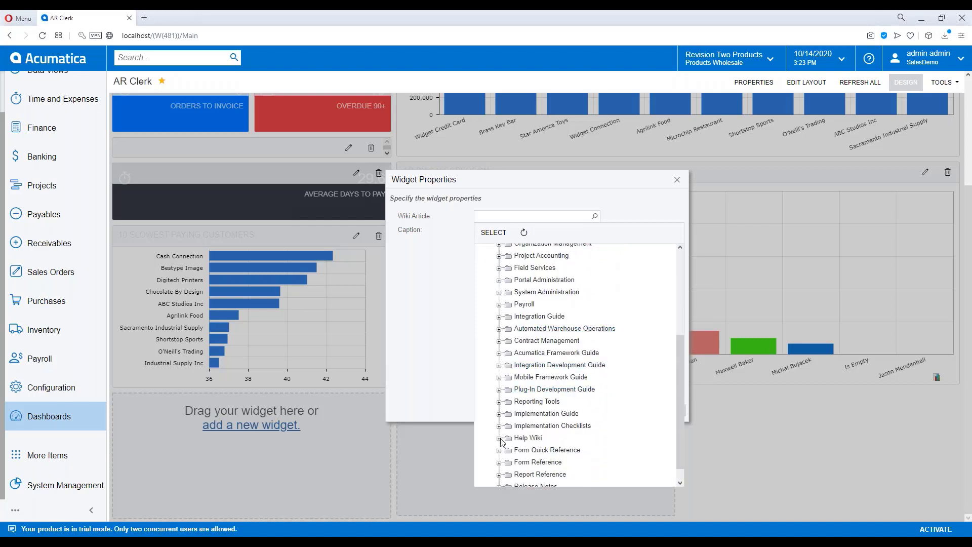
left_click(499, 452)
scroll(576, 407, "down", 1)
scroll(575, 405, "down", 1)
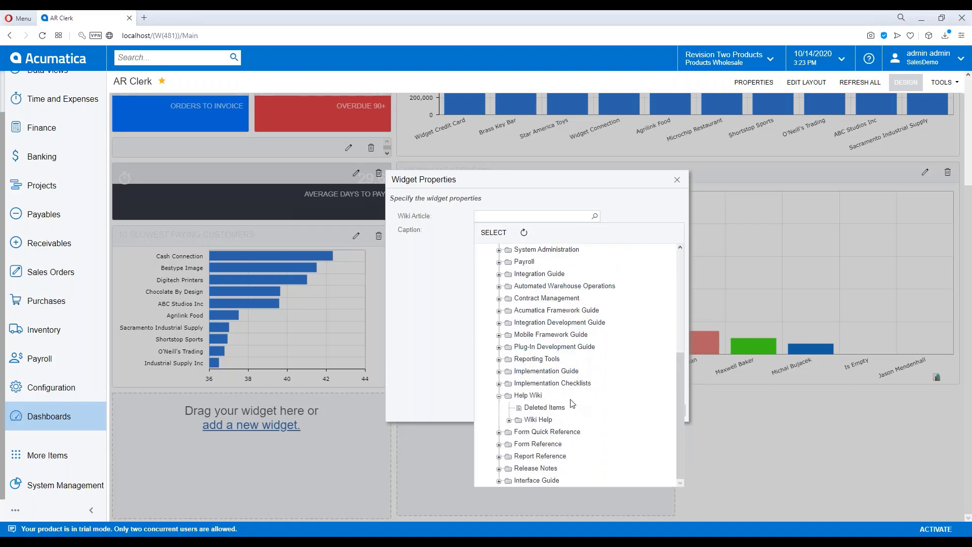
left_click(509, 419)
left_click(555, 432)
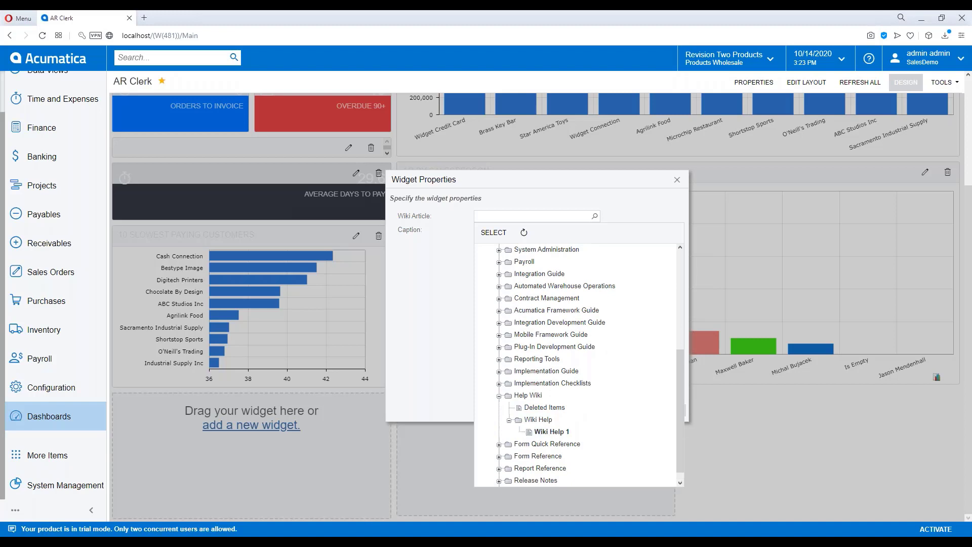
left_click(547, 228)
type("W")
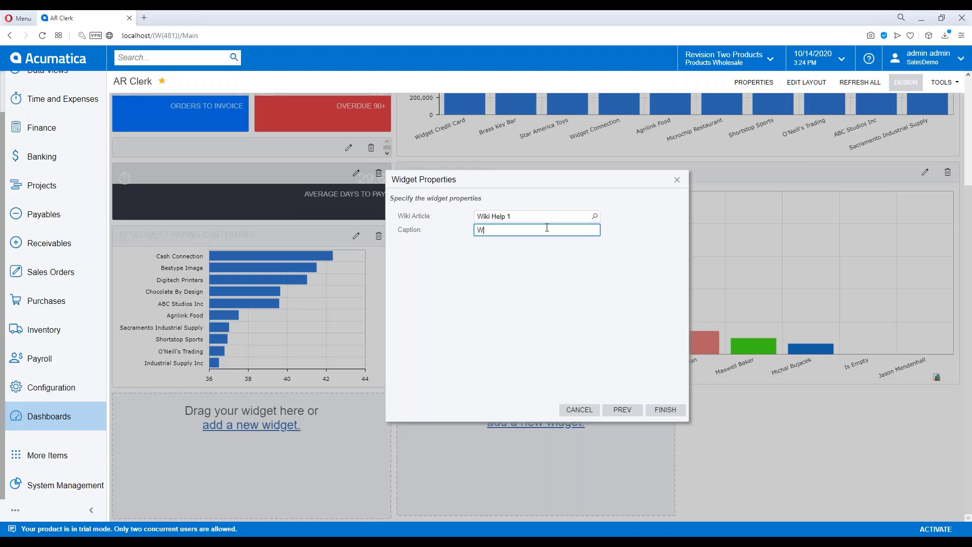
type("iki Page")
left_click(667, 411)
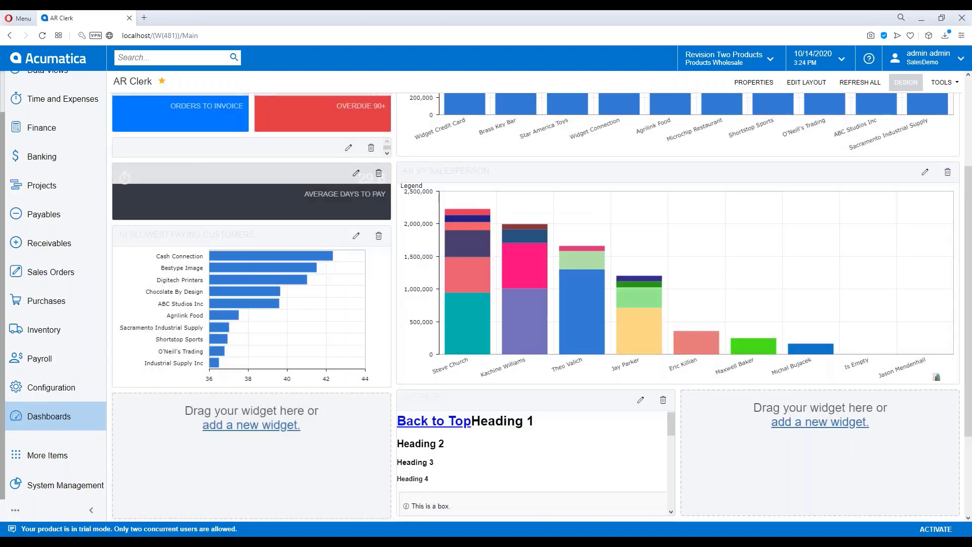
Step: Widen the Wiki Page widget across the right side and leave design mode
scroll(671, 395, "down", 3)
left_click_drag(671, 390, 945, 449)
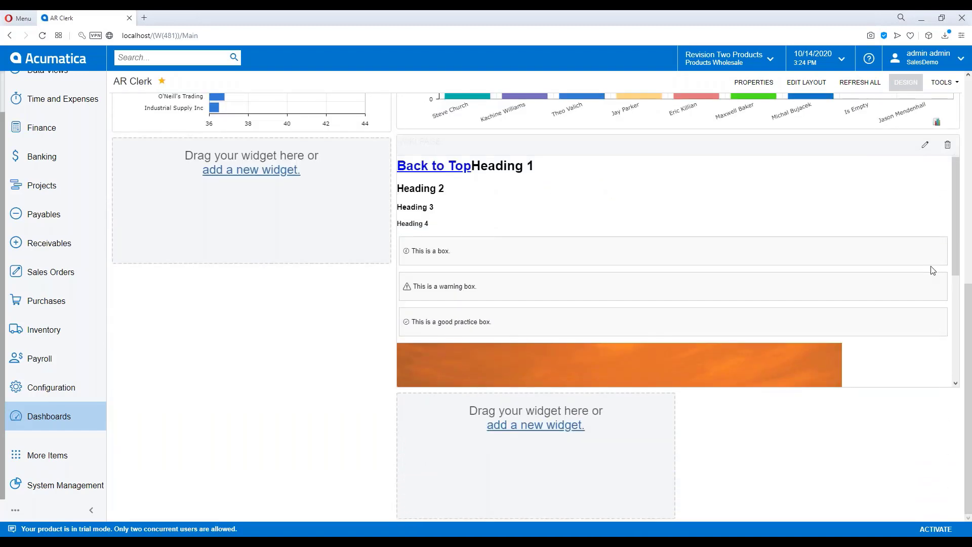
left_click(905, 82)
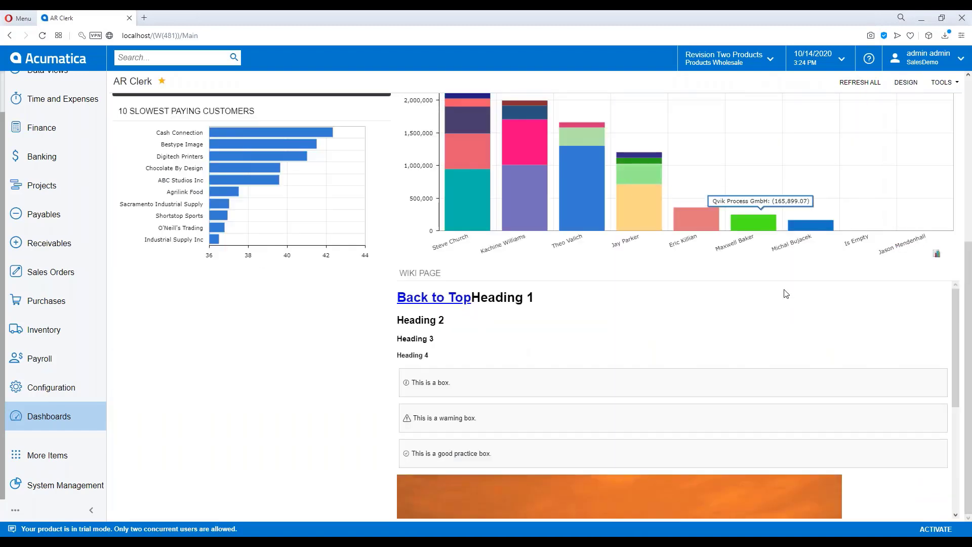
scroll(602, 356, "down", 2)
scroll(600, 362, "down", 3)
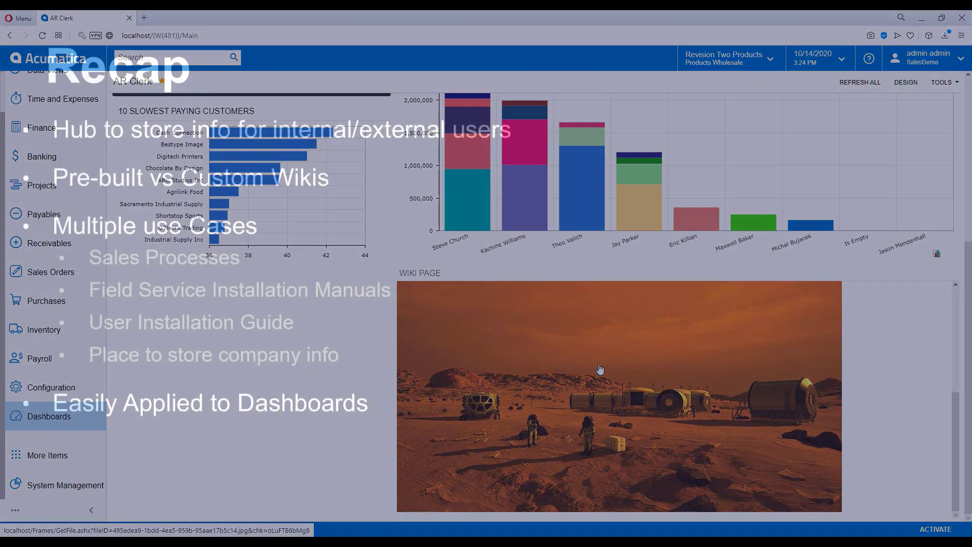